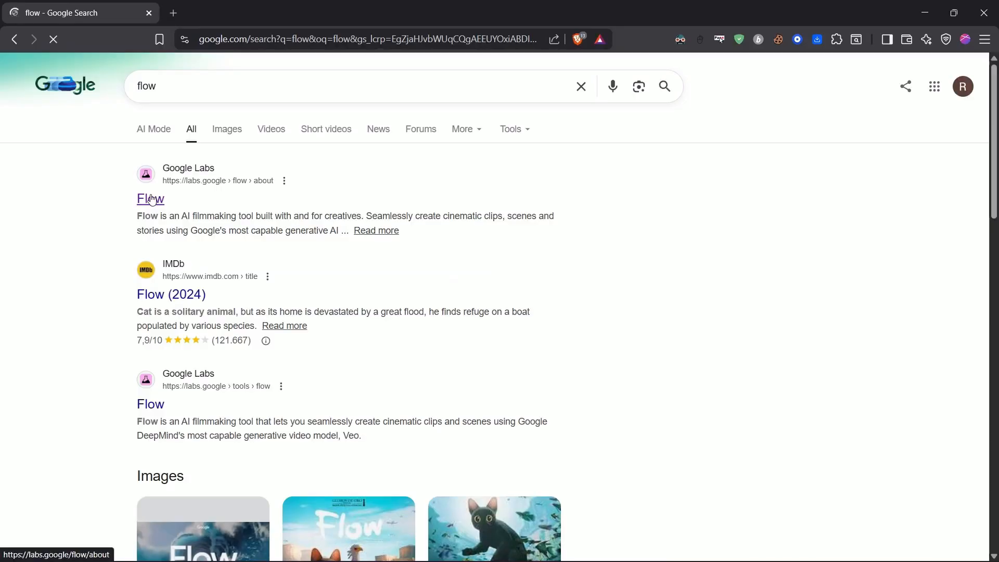
# Step: Open Google Labs' Flow from the search results, launch the tool and create a new project
pyautogui.click(151, 198)
pyautogui.click(485, 431)
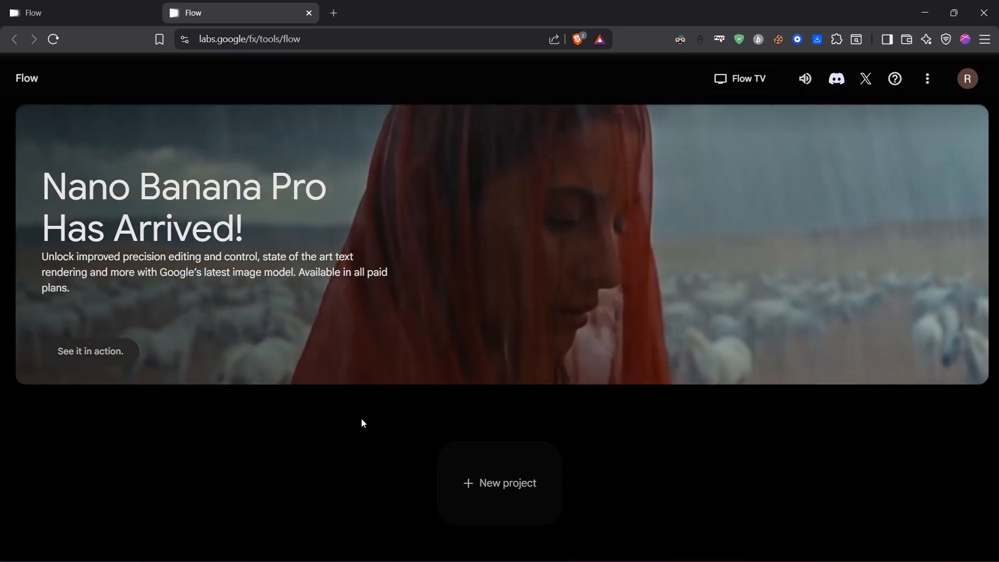
pyautogui.click(501, 480)
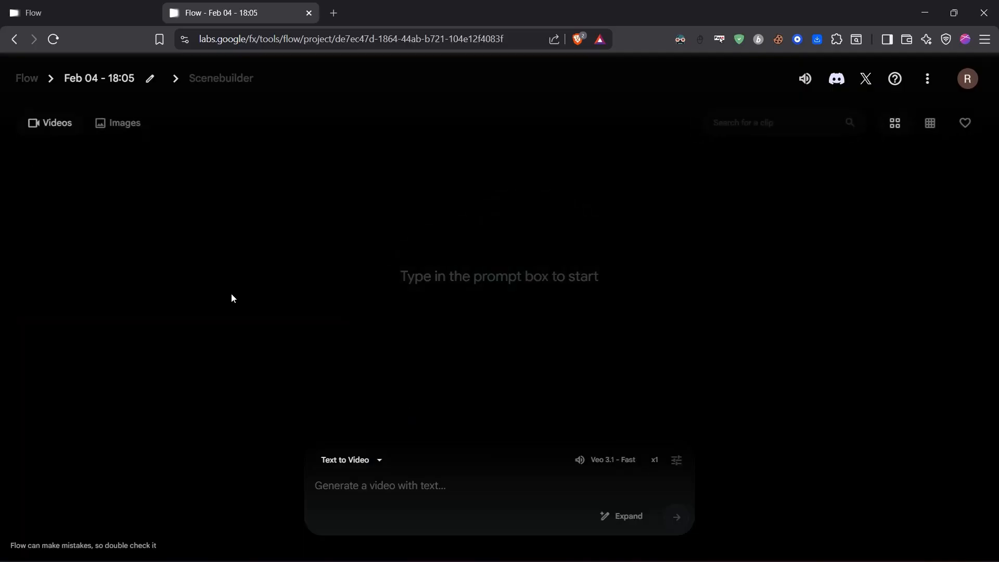
# Step: Set the project to Create Image with a Portrait (9:16) aspect ratio, one output per prompt and the Nano Banana Pro model
pyautogui.click(350, 461)
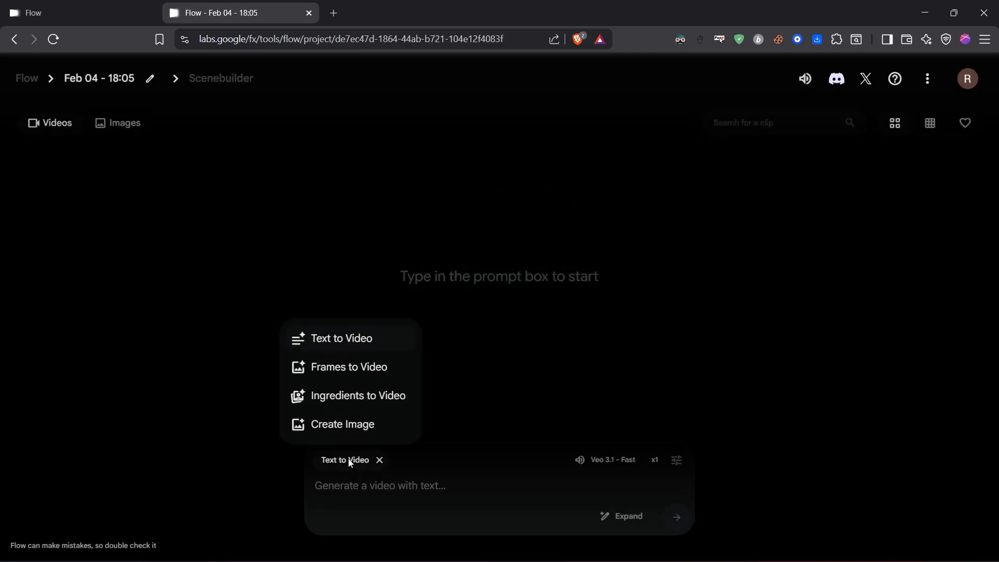
pyautogui.click(344, 426)
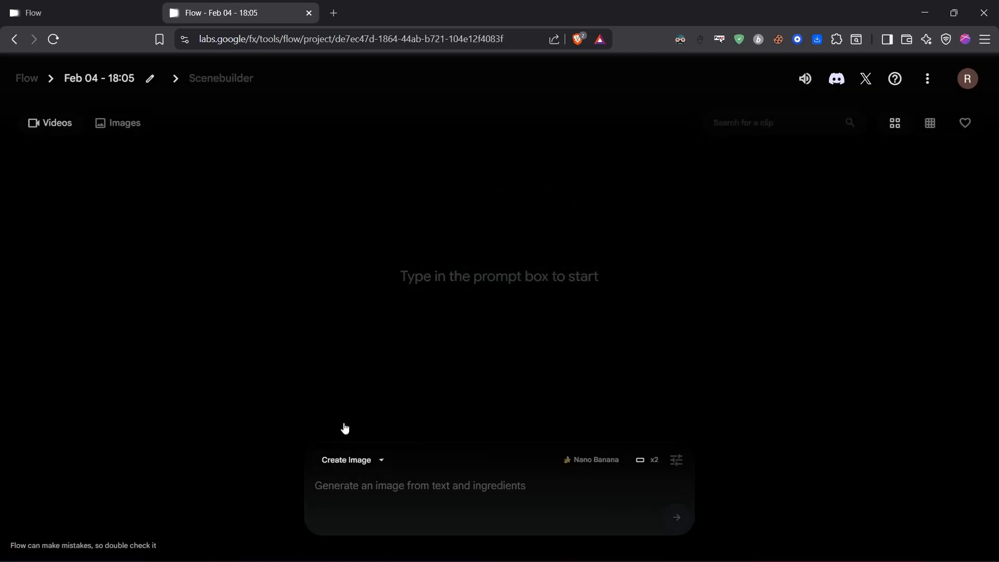
pyautogui.click(676, 460)
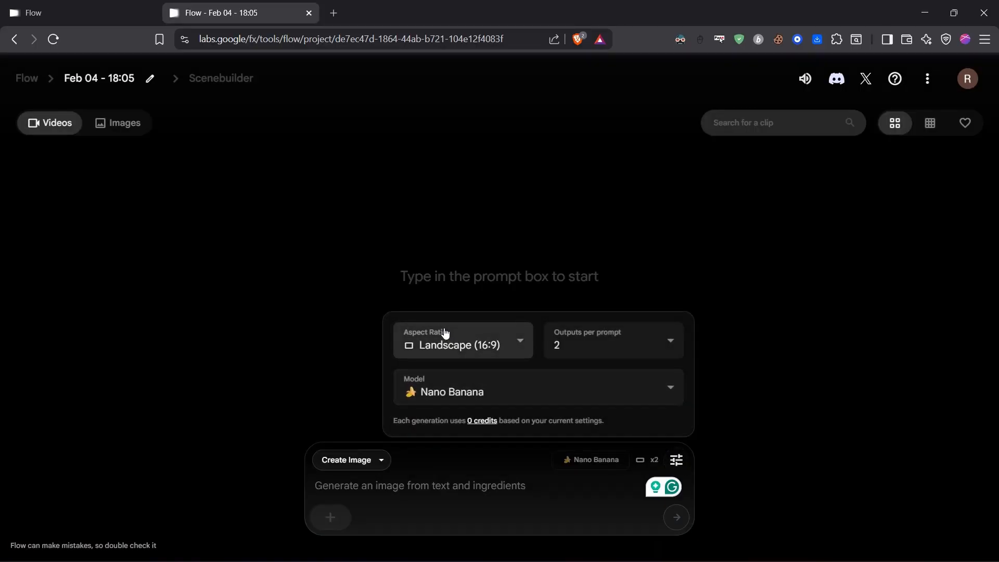
pyautogui.click(440, 345)
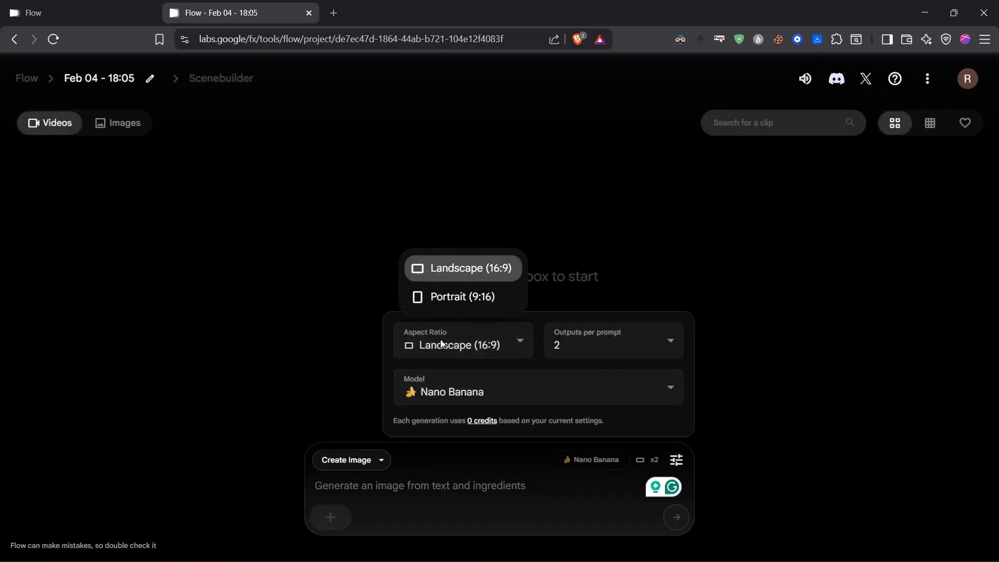
pyautogui.click(462, 297)
pyautogui.click(470, 389)
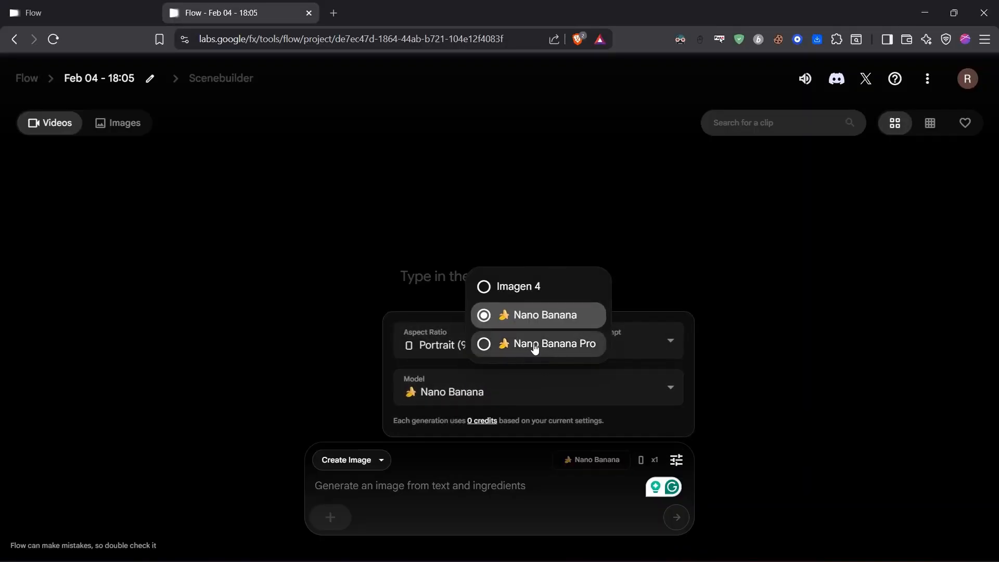
pyautogui.click(536, 345)
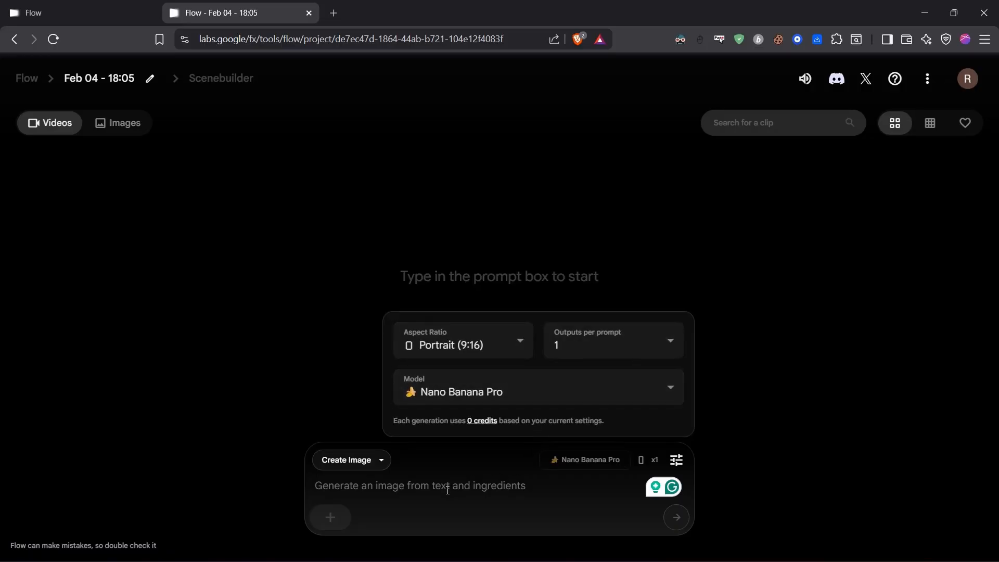
# Step: Switch to ChatGPT and submit the interior transformation master prompt with "Modern Kitchen" as the room name
pyautogui.click(464, 489)
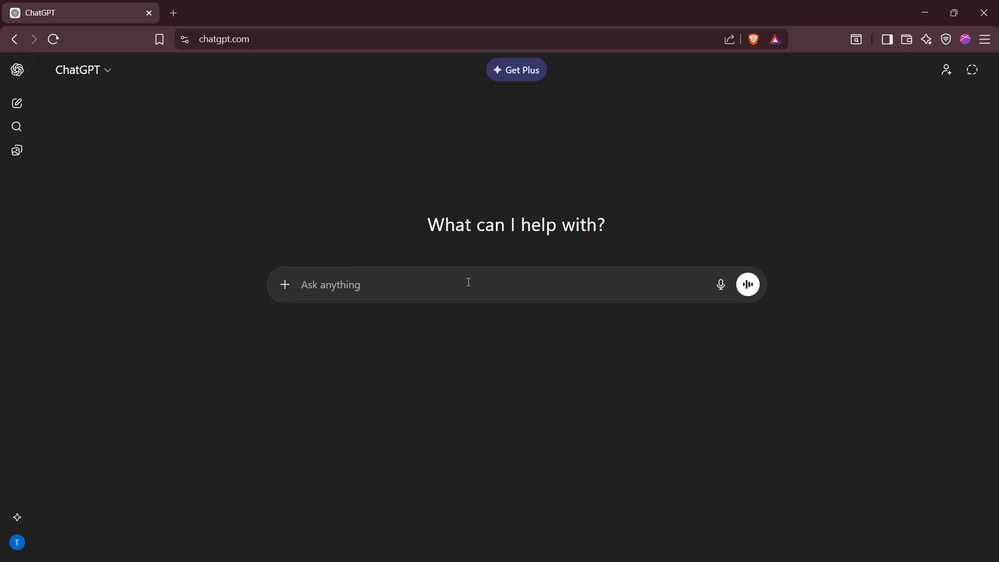
pyautogui.hotkey('ctrl', 'v')
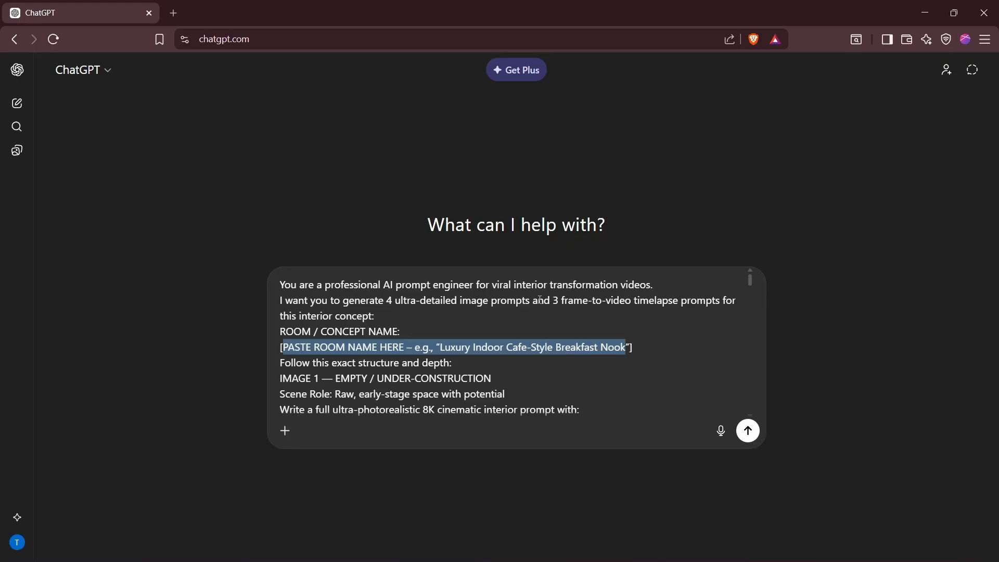
pyautogui.write('Modern Kitchen')
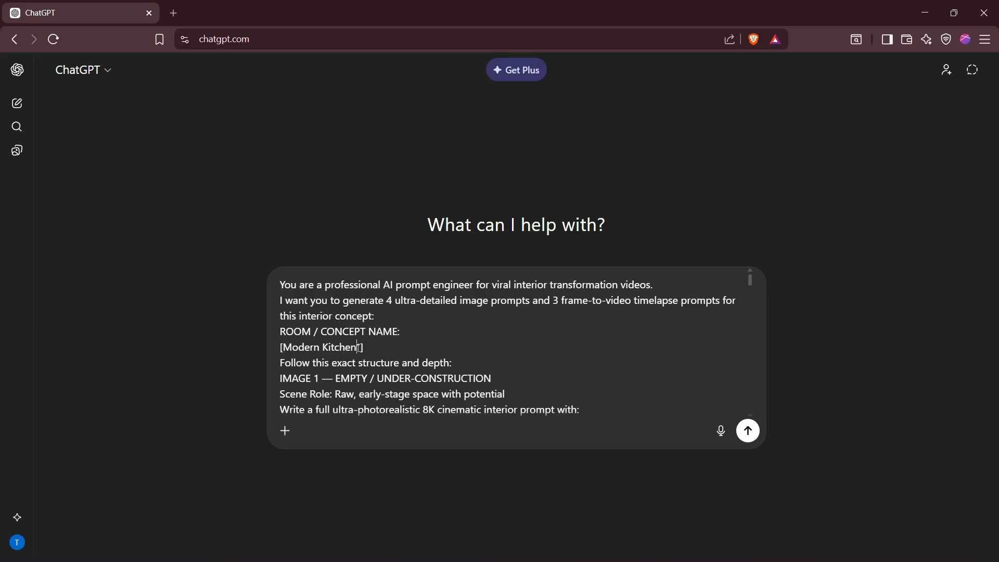
pyautogui.press('Return')
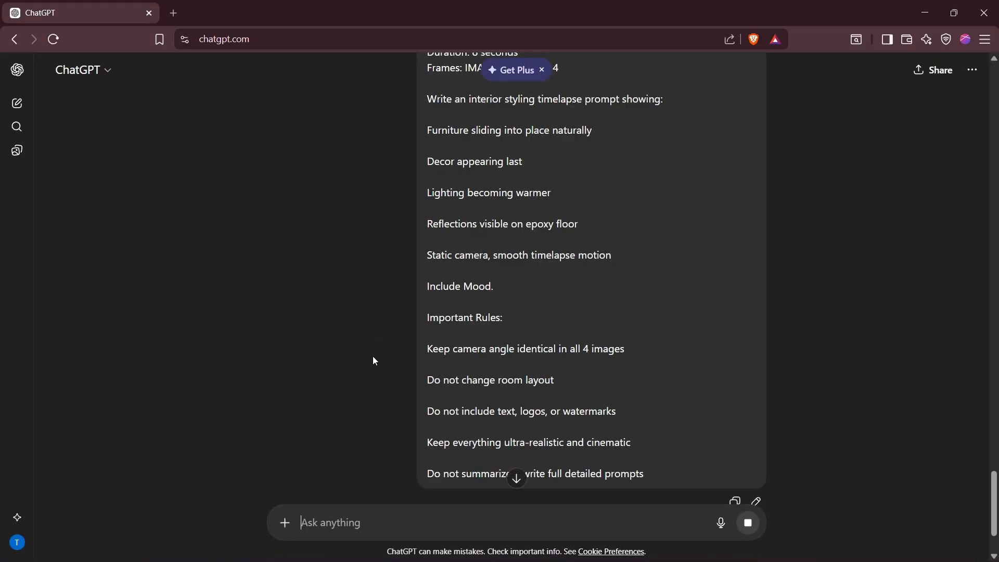
# Step: Review the generated prompts and copy the full text of the IMAGE 1 — EMPTY / UNDER-CONSTRUCTION prompt
pyautogui.scroll(-20, 368, 357)
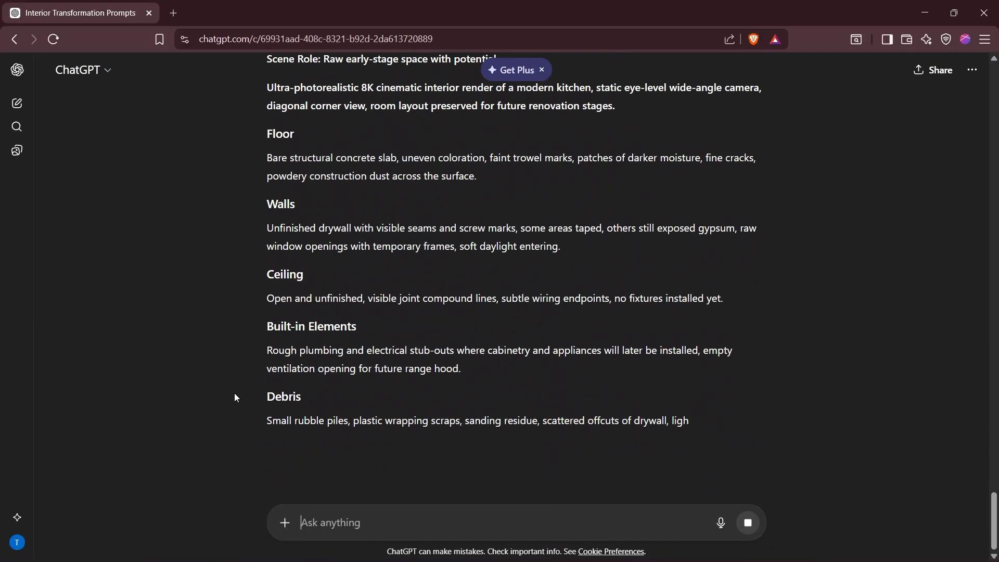
pyautogui.scroll(-20, 220, 296)
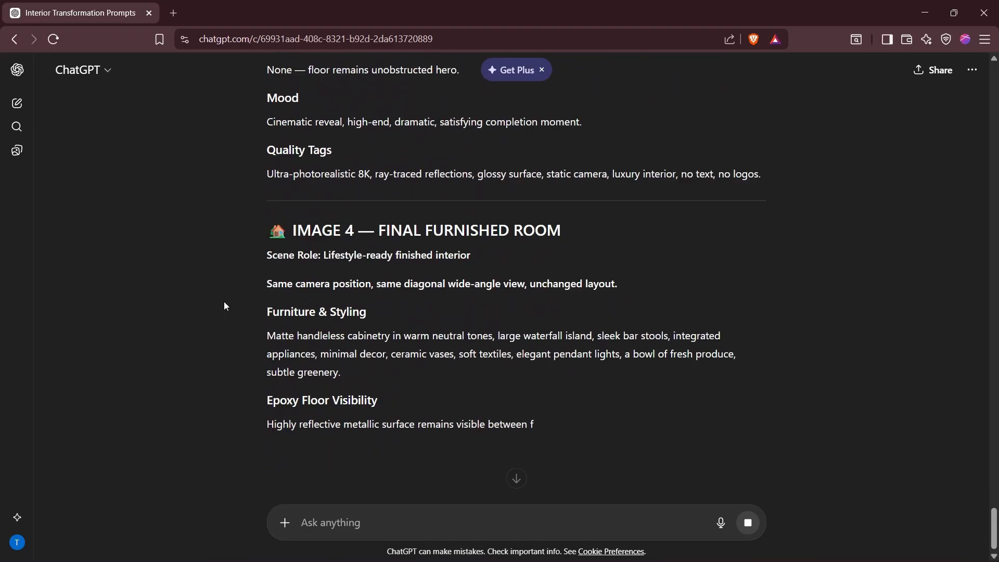
pyautogui.scroll(-10, 220, 240)
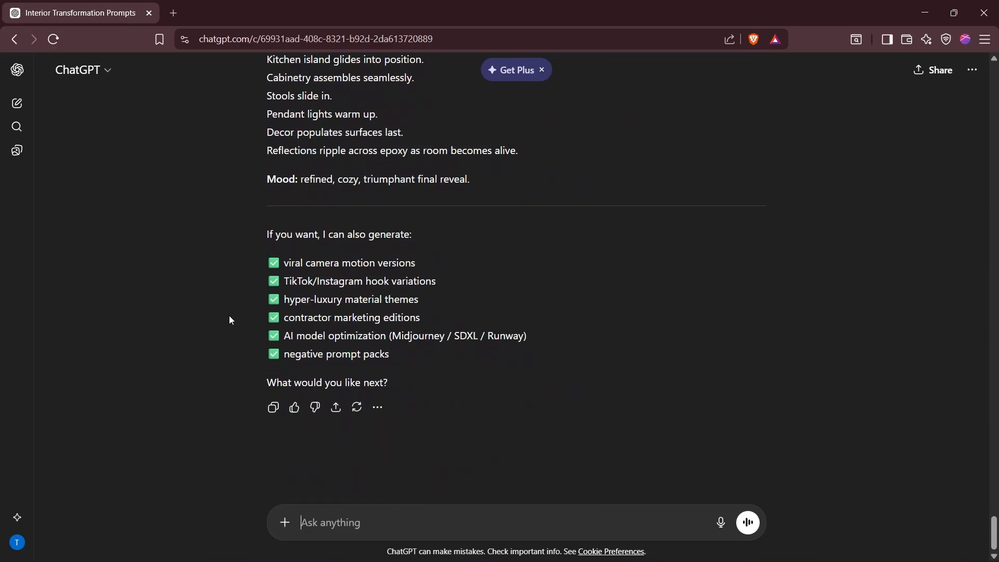
pyautogui.scroll(20, 229, 315)
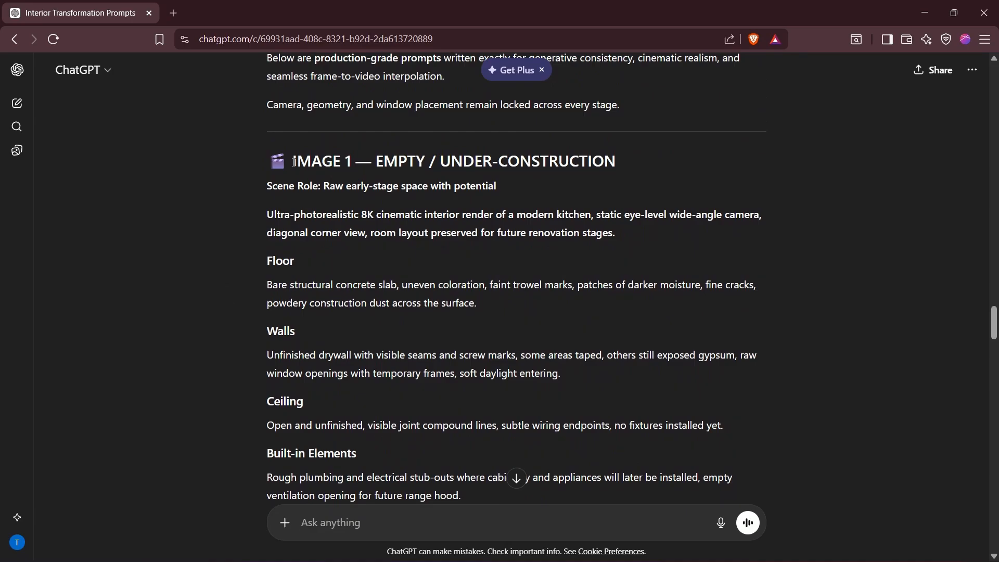
pyautogui.moveTo(267, 186); pyautogui.dragTo(386, 385)
# Step: Switch to Flow and generate the empty kitchen image from the copied IMAGE 1 prompt
pyautogui.hotkey('alt', 'Tab')
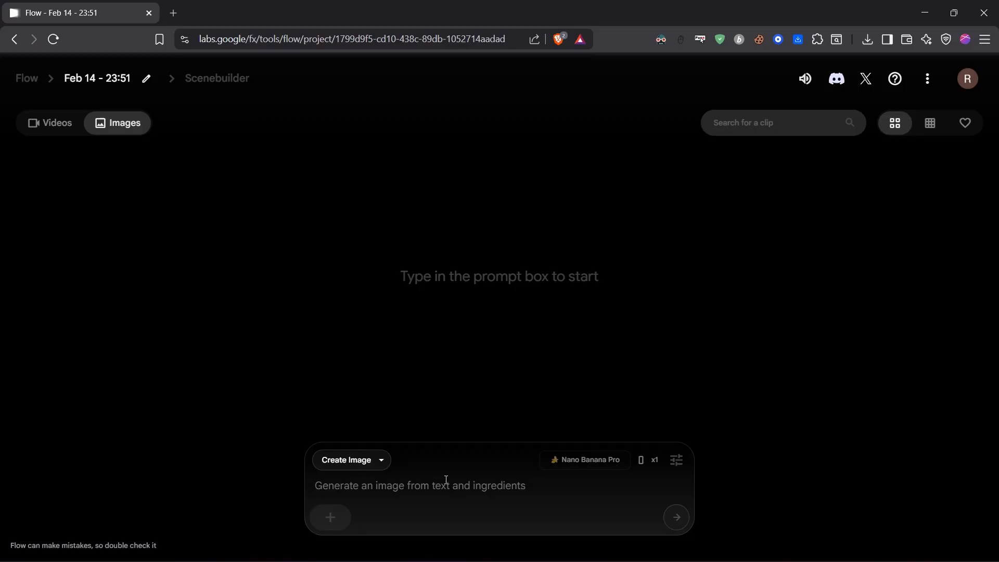
pyautogui.click(448, 479)
pyautogui.hotkey('ctrl', 'v')
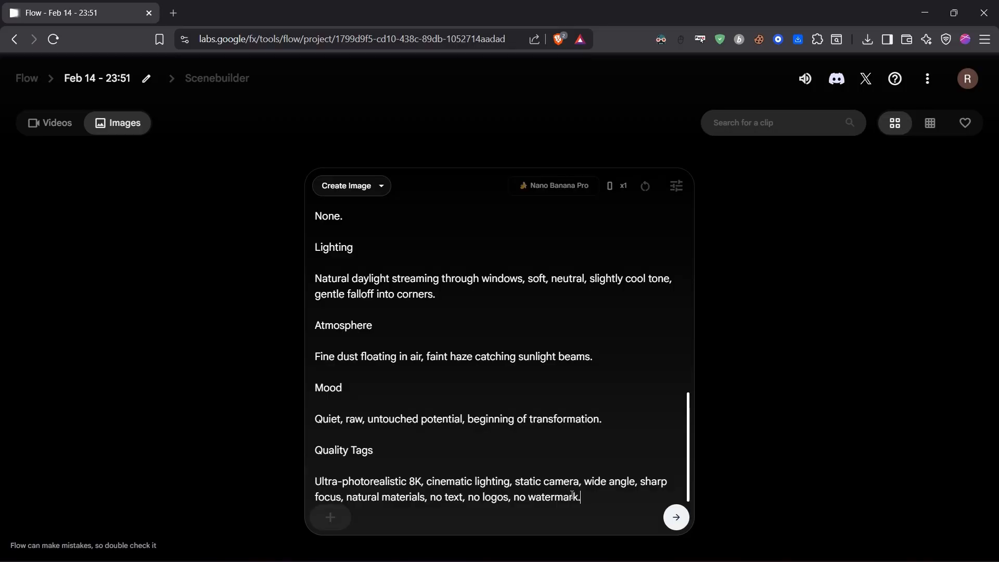
pyautogui.click(675, 517)
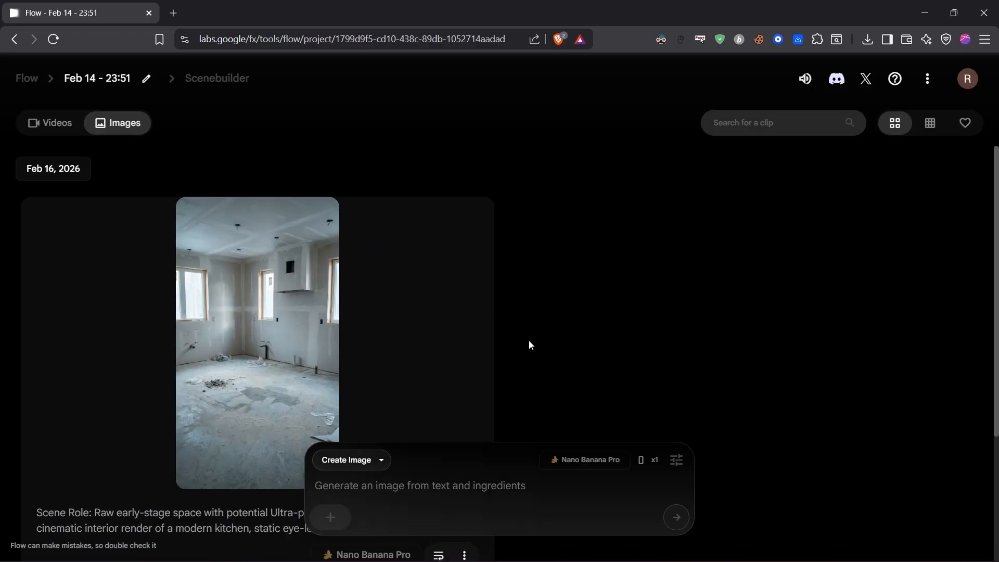
# Step: Download the generated empty kitchen image and upload it as the reference ingredient for a new image
pyautogui.moveTo(359, 328)
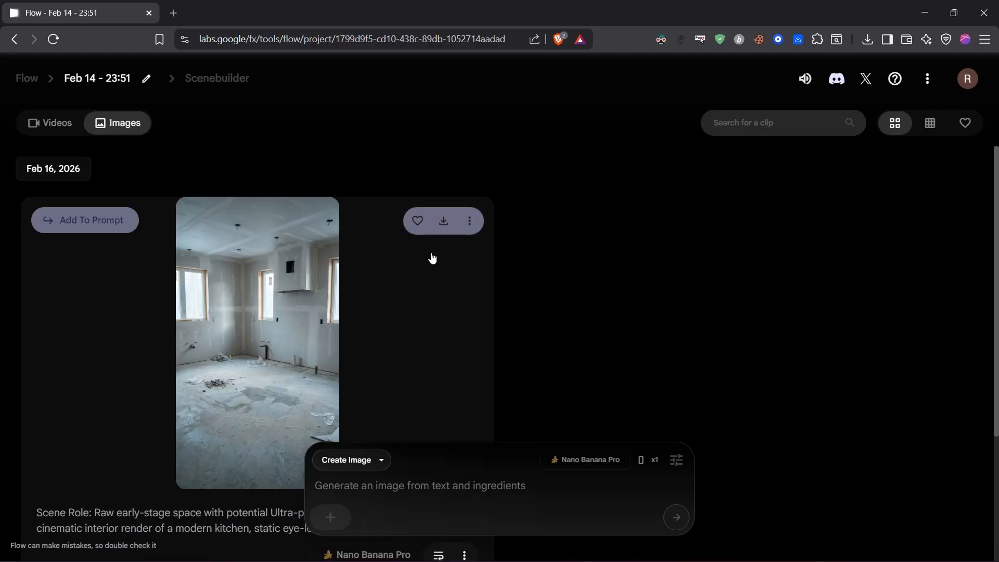
pyautogui.click(444, 222)
pyautogui.click(354, 250)
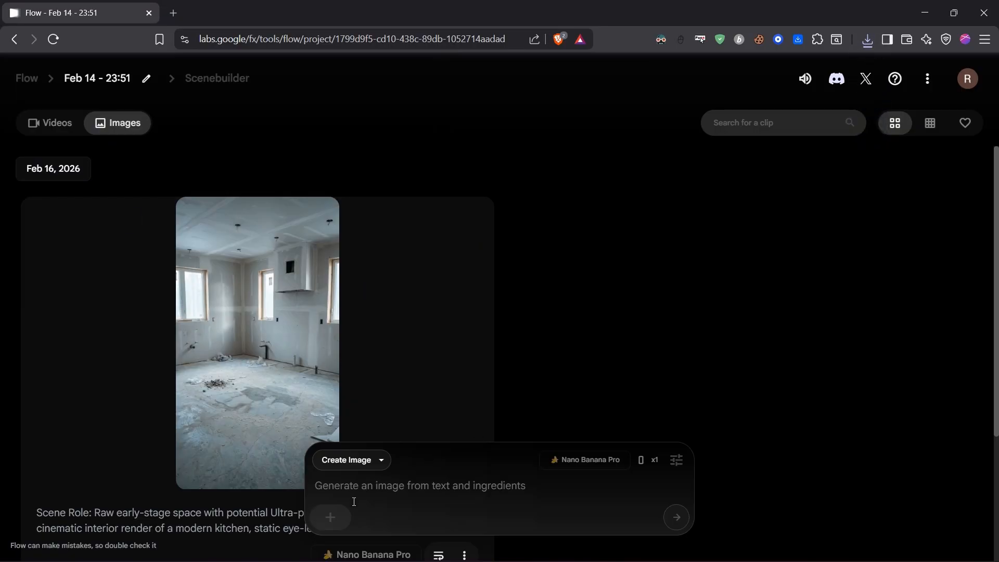
pyautogui.click(330, 517)
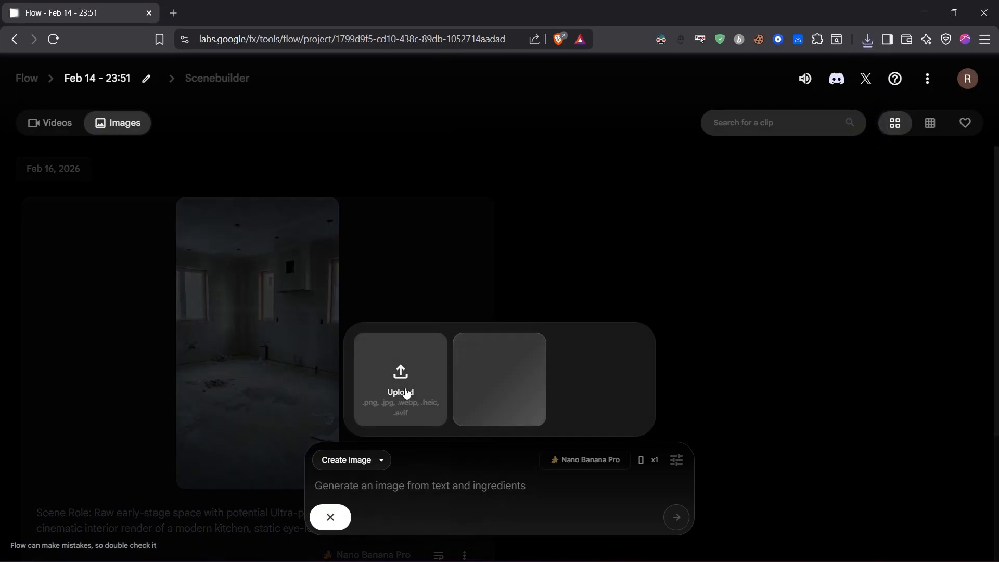
pyautogui.click(403, 392)
pyautogui.click(809, 484)
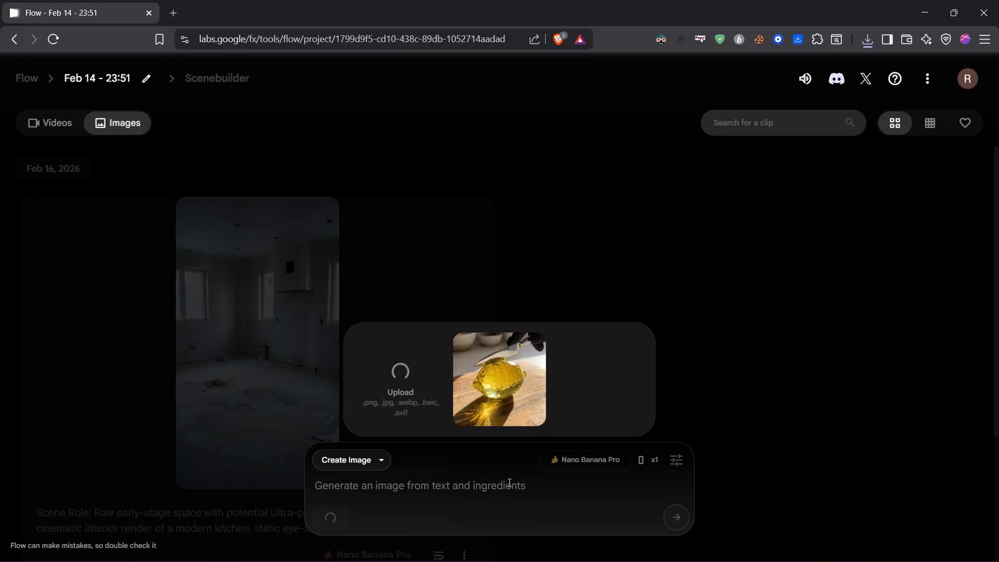
# Step: Switch to ChatGPT and copy the full IMAGE 2 — MID-CONSTRUCTION (ACTIVE WORK IN PROGRESS) prompt
pyautogui.click(510, 482)
pyautogui.hotkey('alt', 'Tab')
pyautogui.scroll(-2, 346, 345)
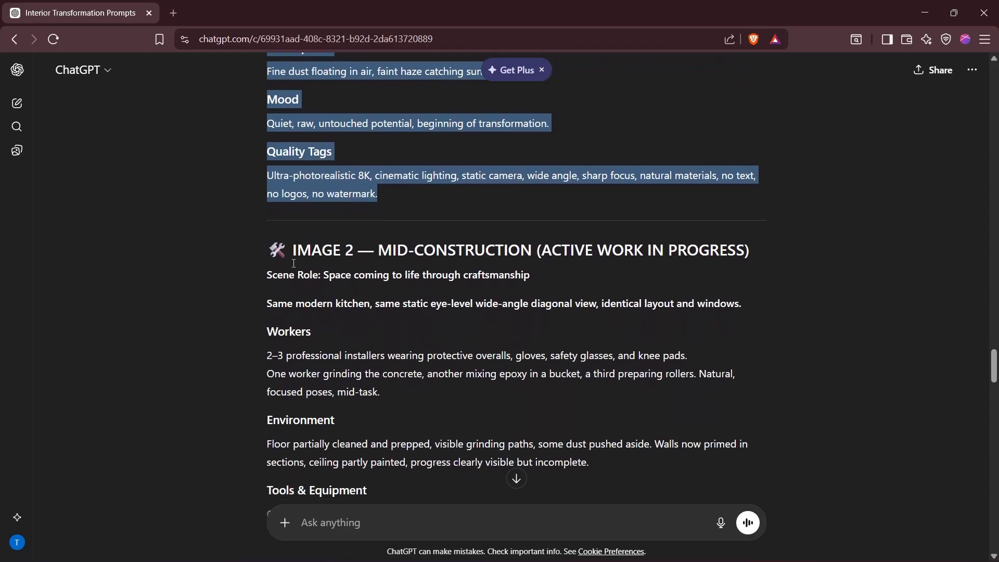
pyautogui.moveTo(291, 244); pyautogui.dragTo(354, 251)
pyautogui.click(261, 268)
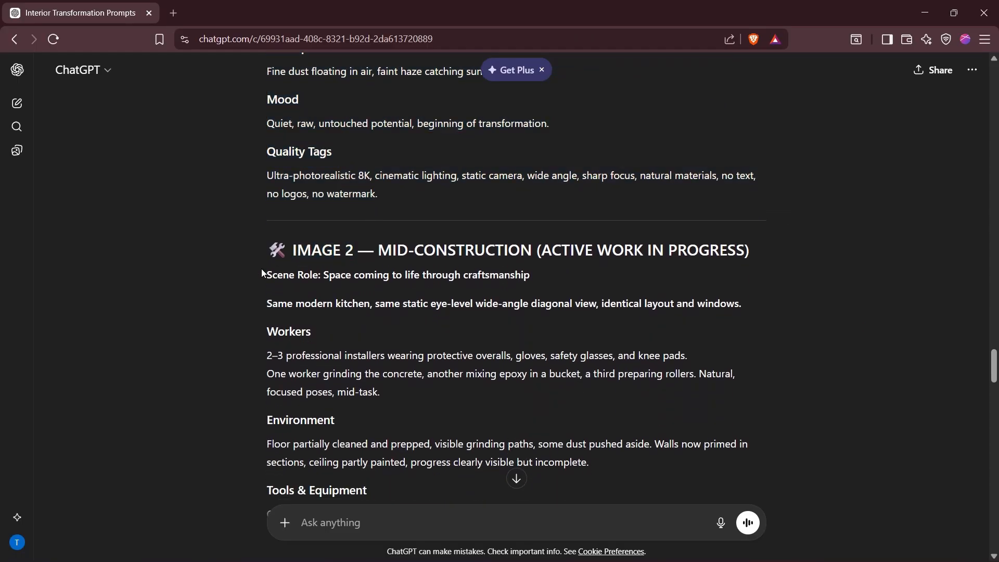
pyautogui.scroll(-3, 235, 270)
# Step: Return to Flow and generate the mid-construction image from the copied prompt and the uploaded reference
pyautogui.hotkey('alt', 'Tab')
pyautogui.hotkey('ctrl', 'v')
pyautogui.press('Return')
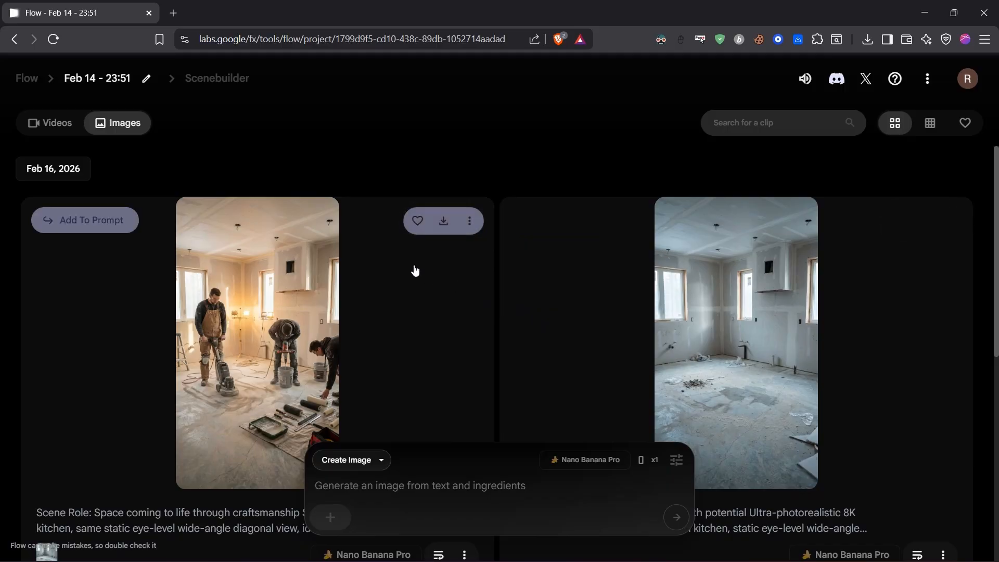
# Step: Download the mid-construction image and use it as the reference to generate the luxury epoxy floor reveal from ChatGPT's third image prompt
pyautogui.click(443, 222)
pyautogui.click(375, 252)
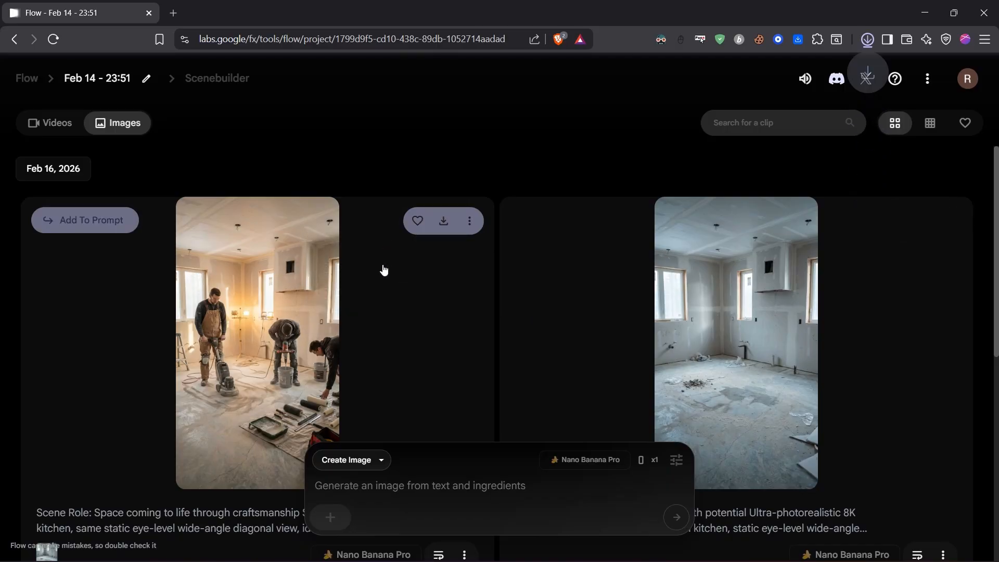
pyautogui.click(338, 523)
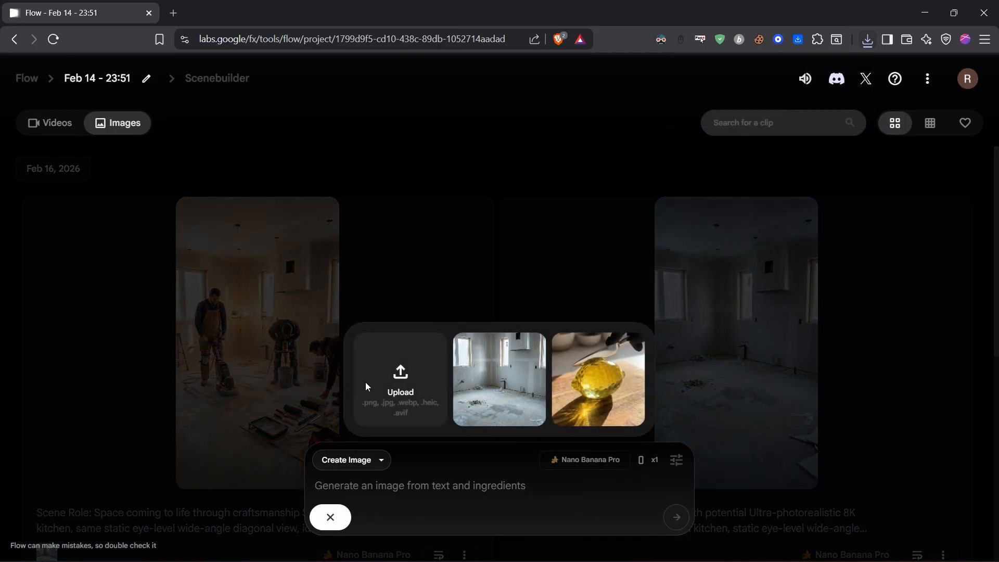
pyautogui.click(368, 386)
pyautogui.moveTo(267, 130); pyautogui.dragTo(824, 322)
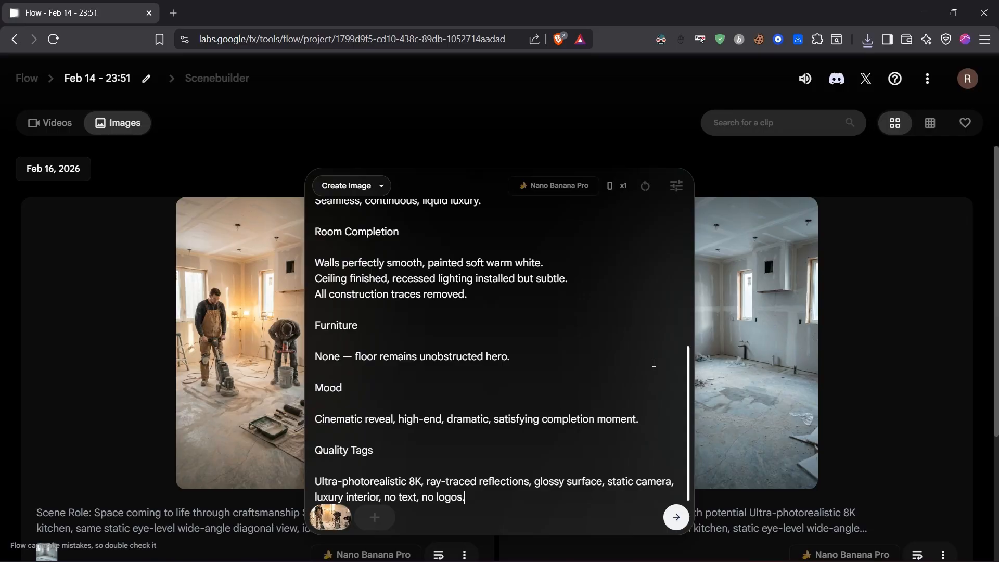
pyautogui.click(676, 517)
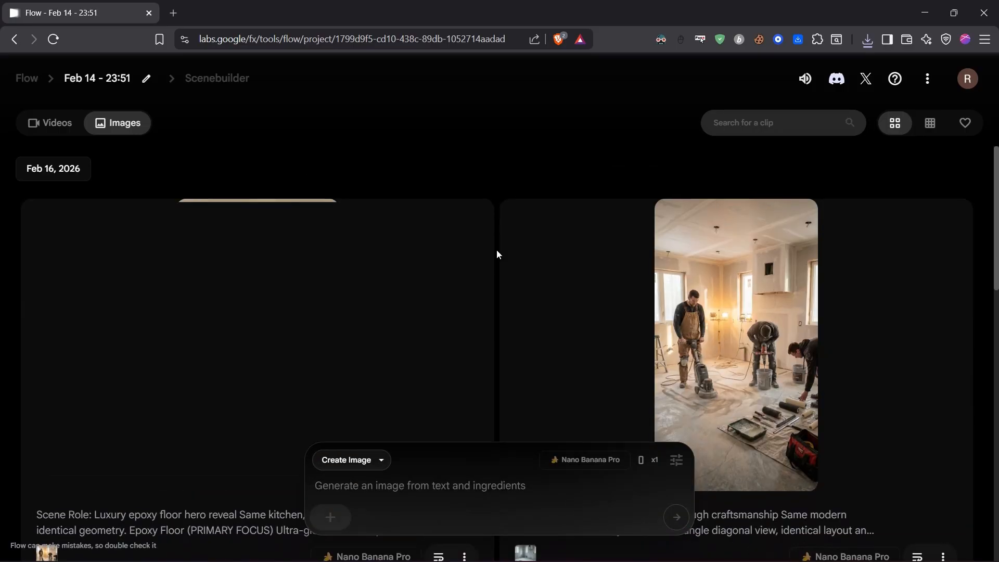
# Step: Generate the furnished kitchen from ChatGPT's IMAGE 4 — FINAL FURNISHED ROOM prompt, with the epoxy floor image as the reference
pyautogui.click(330, 517)
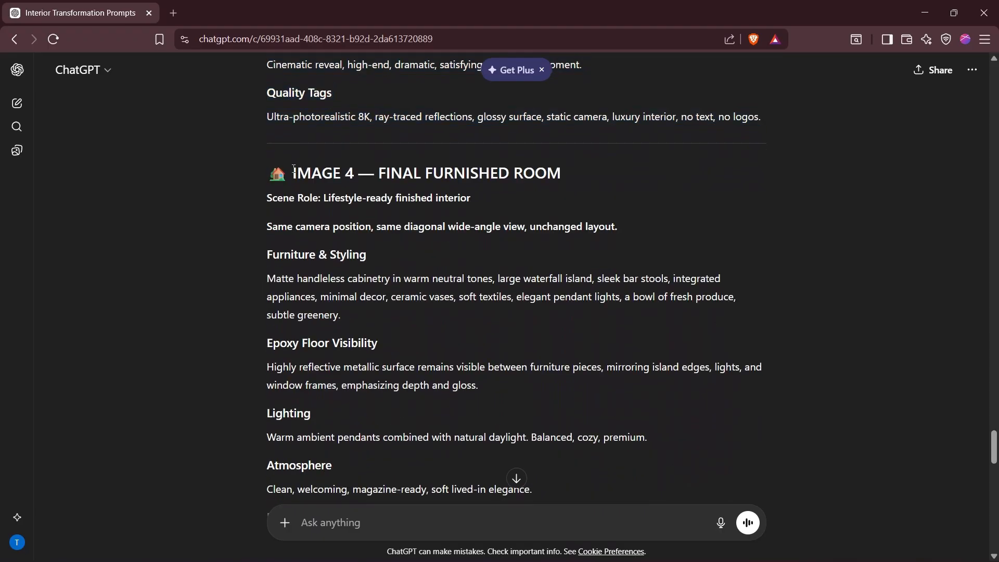
pyautogui.scroll(-3, 513, 478)
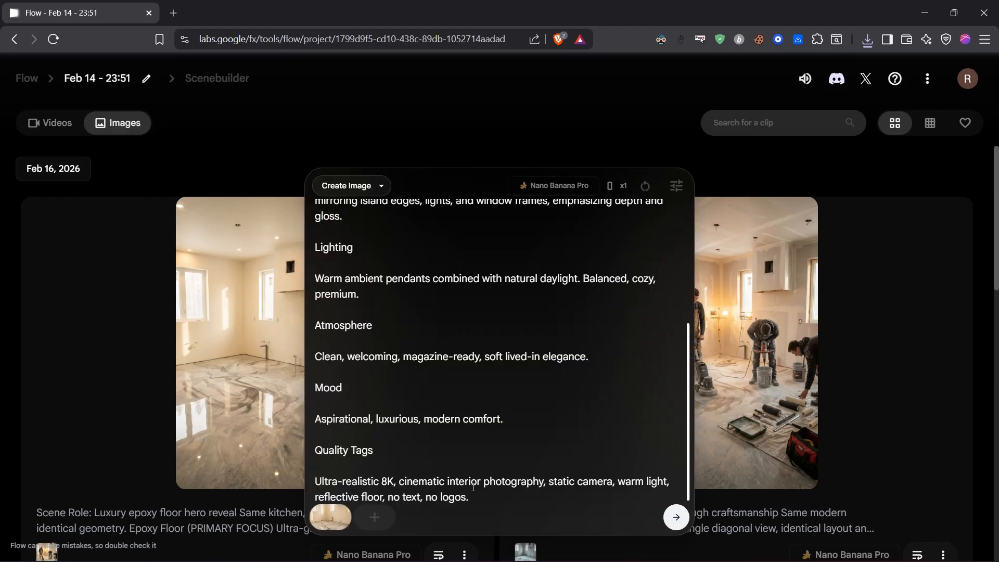
pyautogui.click(676, 518)
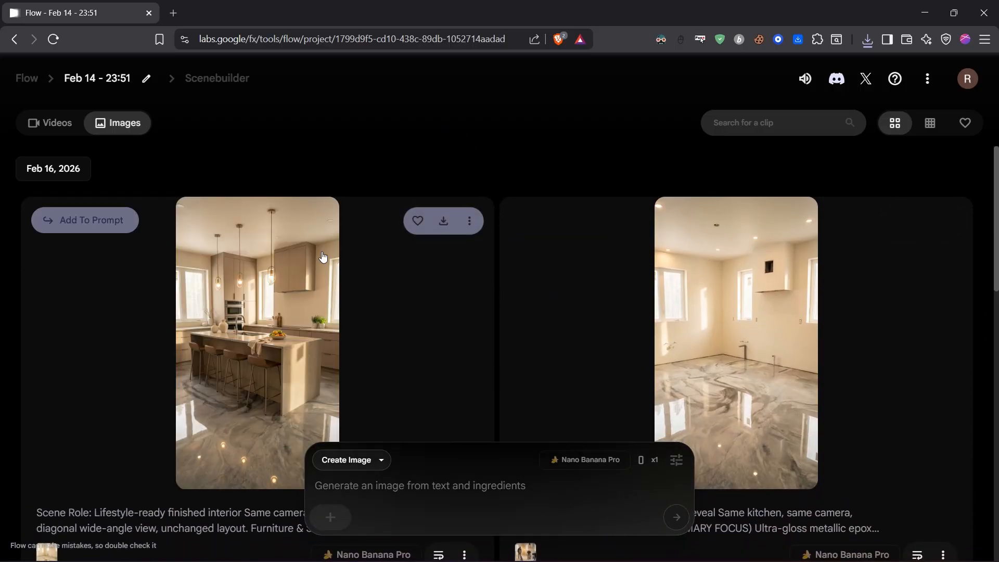
# Step: Download the furnished kitchen image and display the project's videos instead of its images
pyautogui.click(443, 220)
pyautogui.click(365, 251)
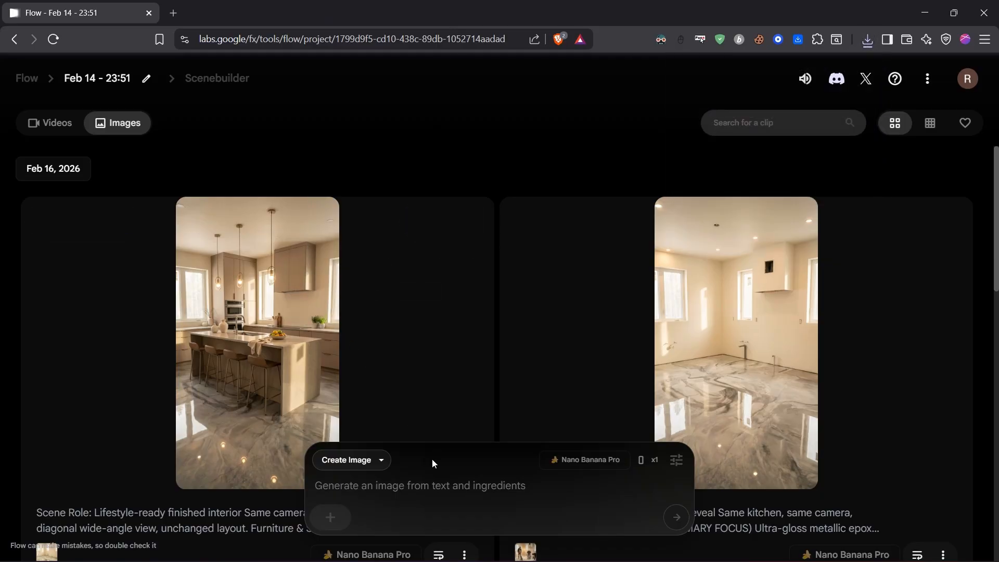
pyautogui.click(56, 127)
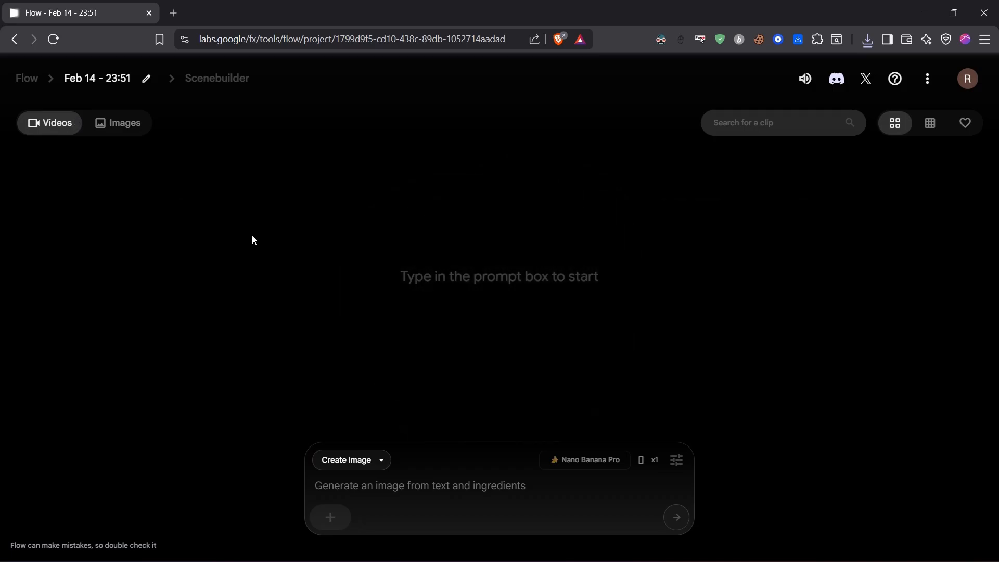
# Step: Switch the generation mode to Frames to Video with the Portrait (9:16) aspect ratio
pyautogui.click(361, 459)
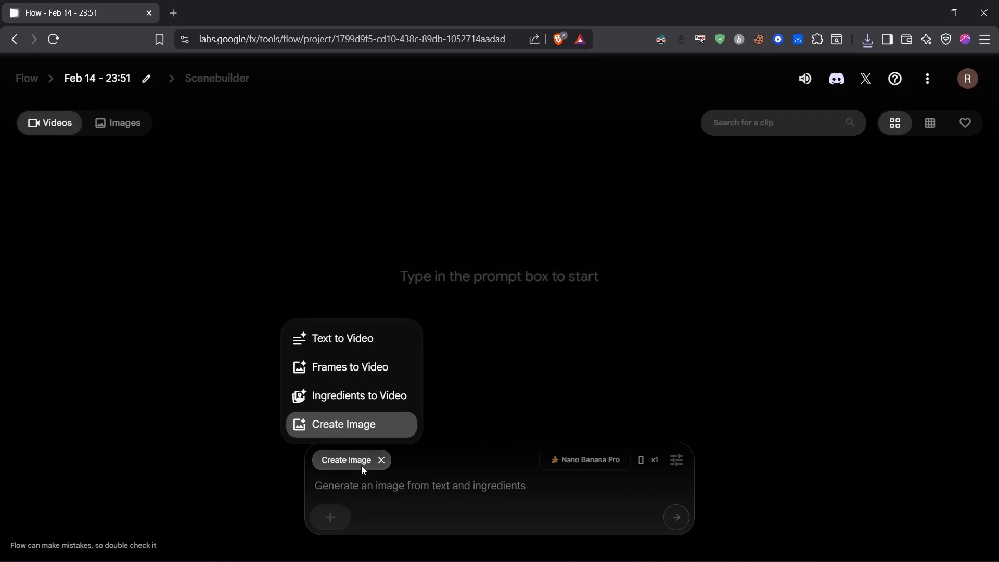
pyautogui.click(327, 366)
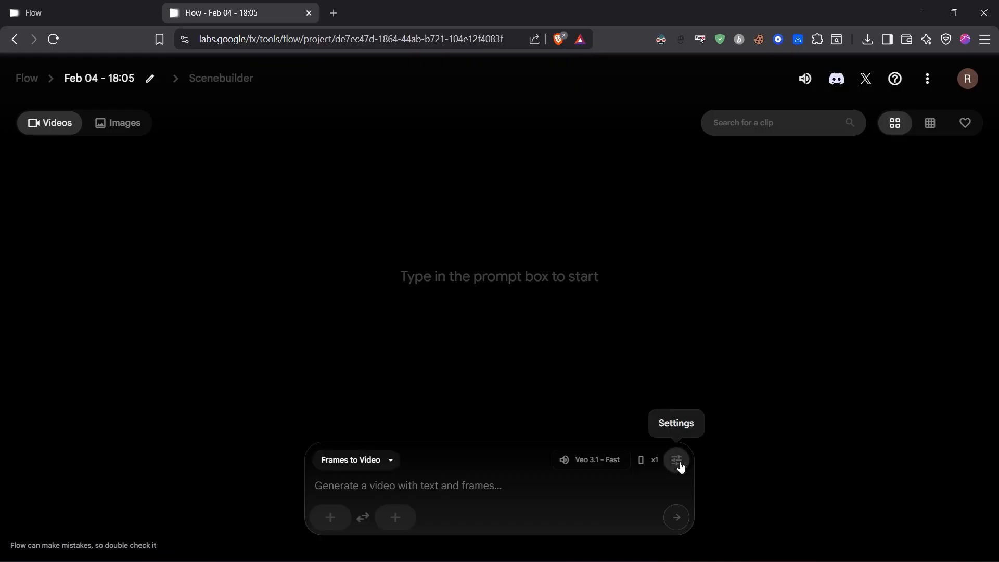
pyautogui.click(677, 461)
pyautogui.click(474, 346)
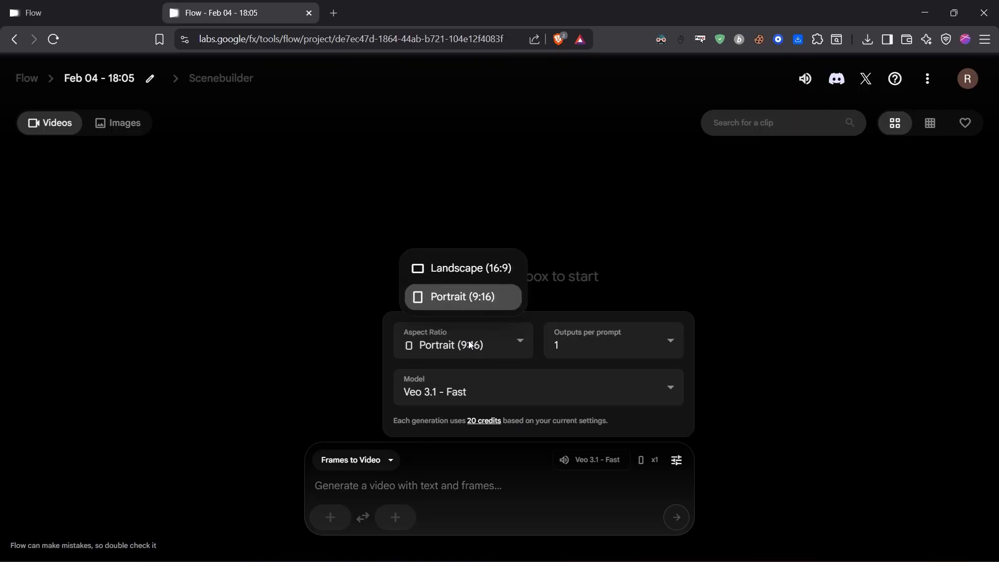
pyautogui.click(471, 345)
# Step: Check the credit cost of the Veo 3.1 - Quality model and restore Veo 3.1 - Fast with one output per prompt
pyautogui.click(436, 392)
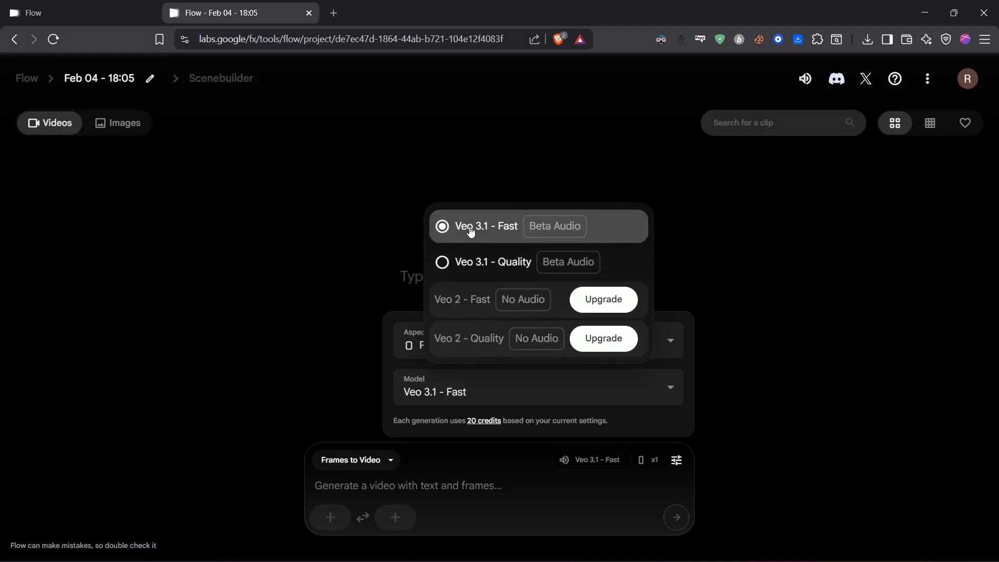
pyautogui.click(476, 263)
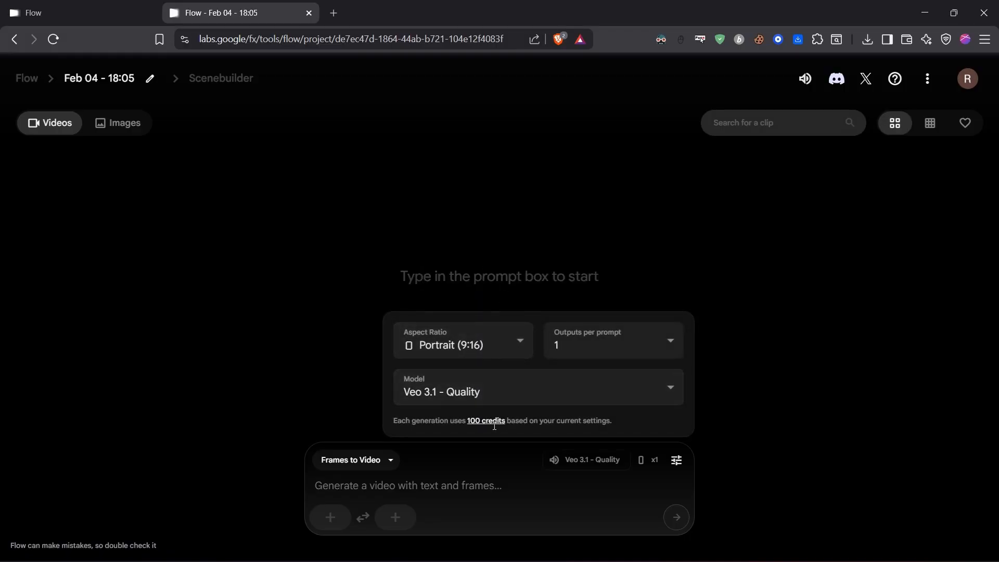
pyautogui.moveTo(390, 422); pyautogui.dragTo(637, 419)
pyautogui.click(532, 420)
pyautogui.click(491, 391)
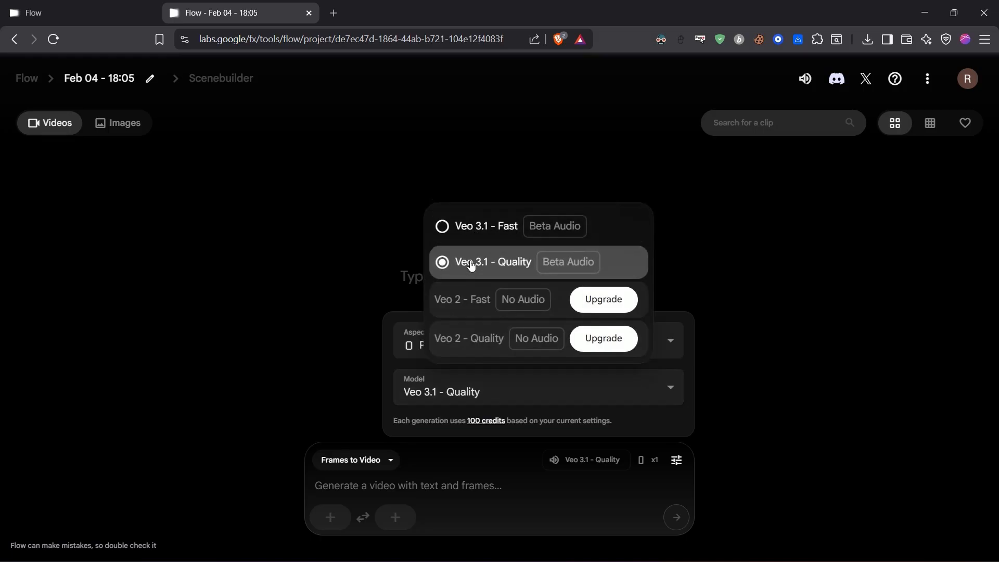
pyautogui.click(442, 226)
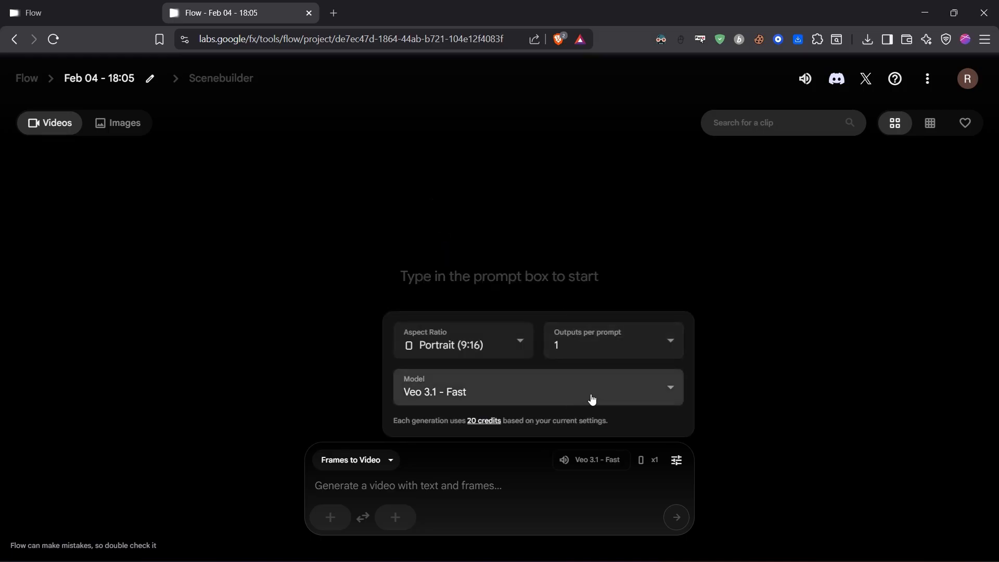
pyautogui.click(582, 354)
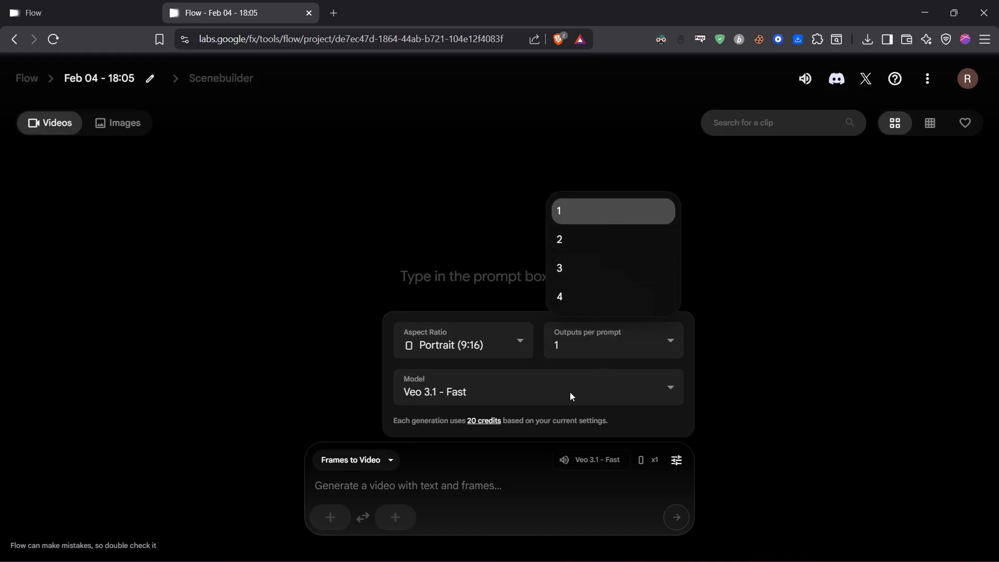
pyautogui.click(542, 400)
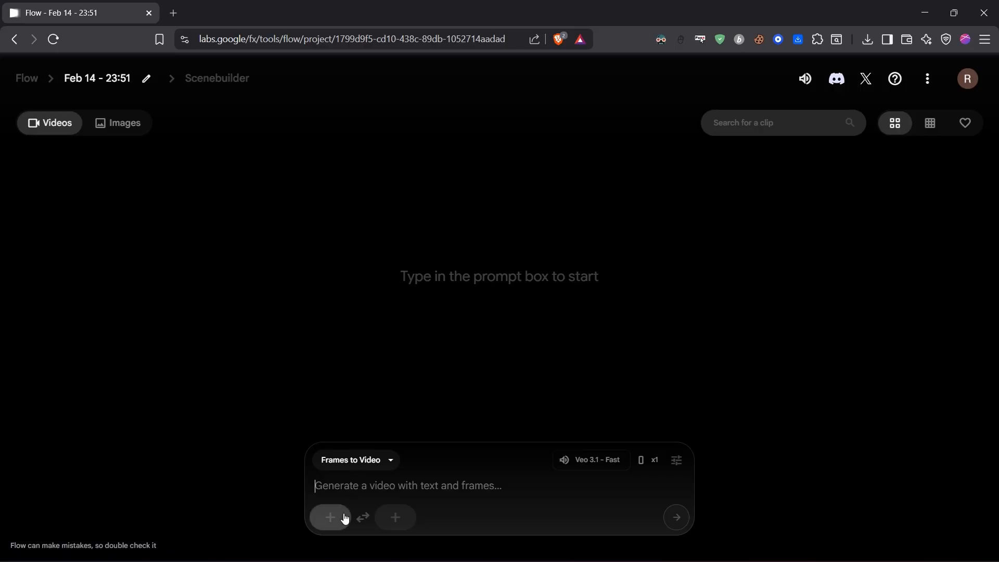
# Step: Set the empty, unfinished room image as the start frame and the mid-construction image as the end frame
pyautogui.click(328, 524)
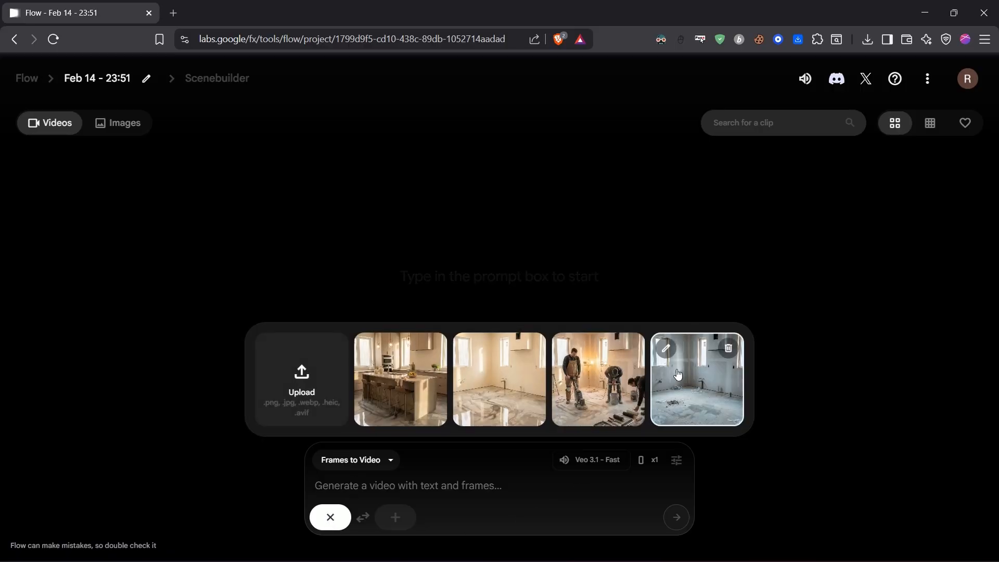
pyautogui.click(695, 388)
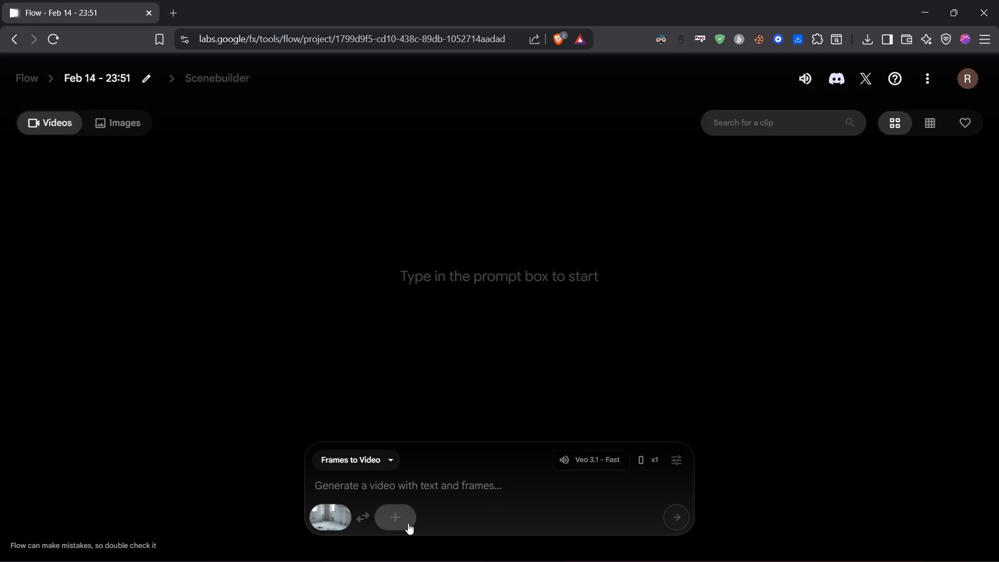
pyautogui.click(393, 518)
pyautogui.click(591, 392)
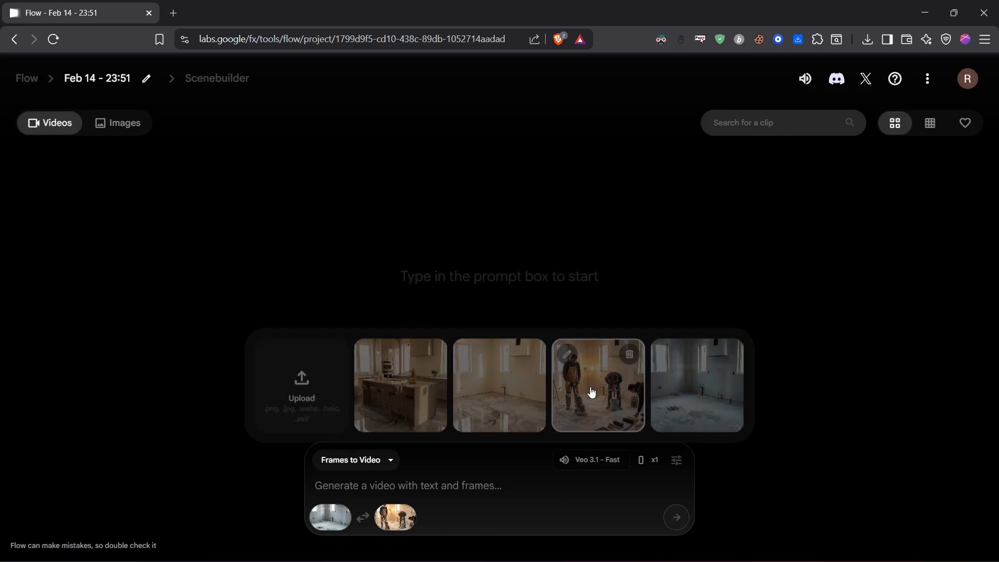
# Step: Copy ChatGPT's VIDEO PROMPT 1 — EMPTY → MID-CONSTRUCTION into Flow and generate the first video
pyautogui.hotkey('alt', 'Tab')
pyautogui.moveTo(293, 214); pyautogui.dragTo(411, 213)
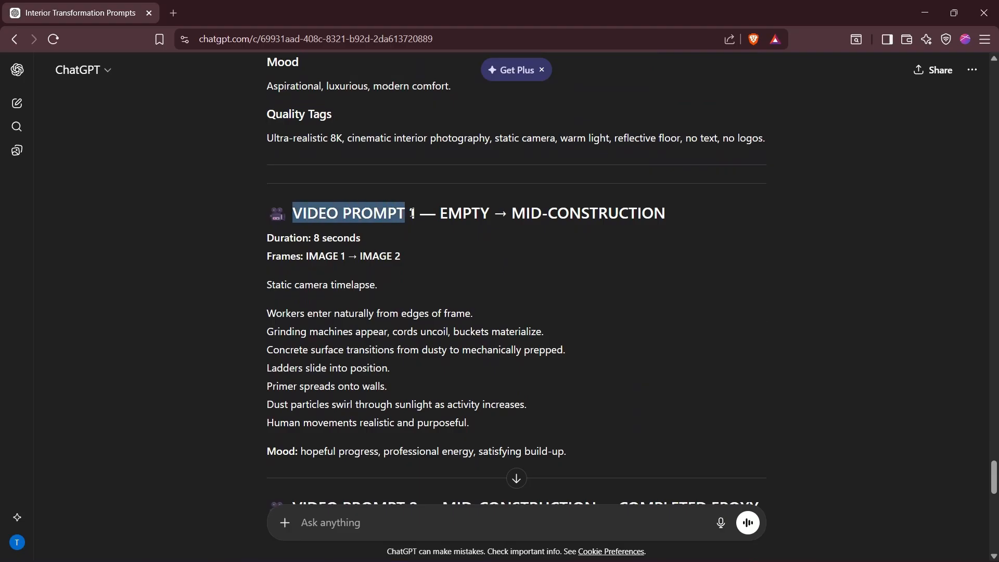
pyautogui.scroll(-2, 516, 475)
pyautogui.hotkey('alt', 'Tab')
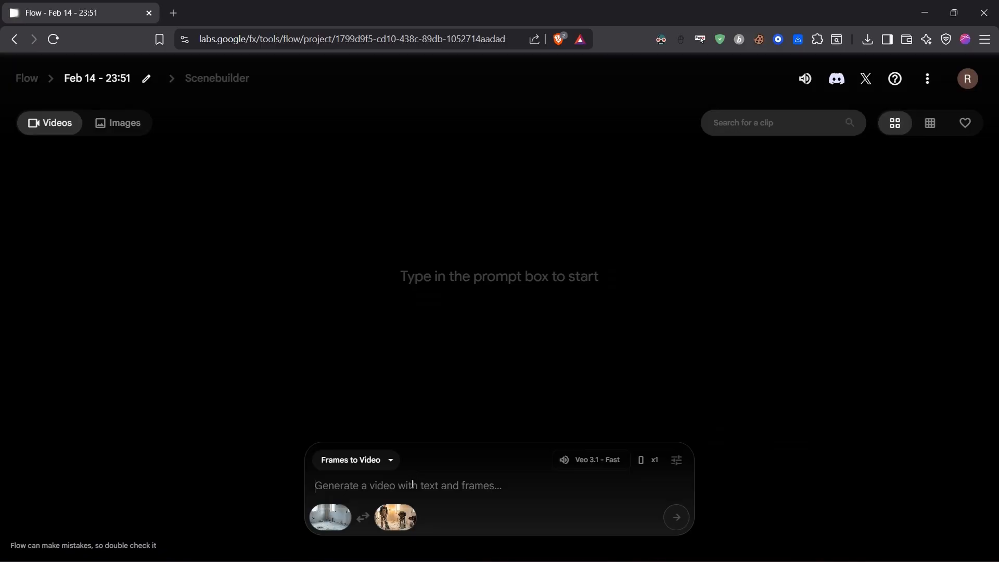
pyautogui.click(412, 484)
pyautogui.write('Static camera timelapse.  Workers enter naturally from edges of frame. Grinding machines appear, cords uncoil, buckets materialize. Concrete surface transitions from dusty to mechanically prepped. Ladders slide into position. Primer spreads onto walls. Dust particles swirl through sunlight as activity increases. Human movements realistic and purposeful.  Mood: hopeful progress, professional energy, satisfying build-up.')
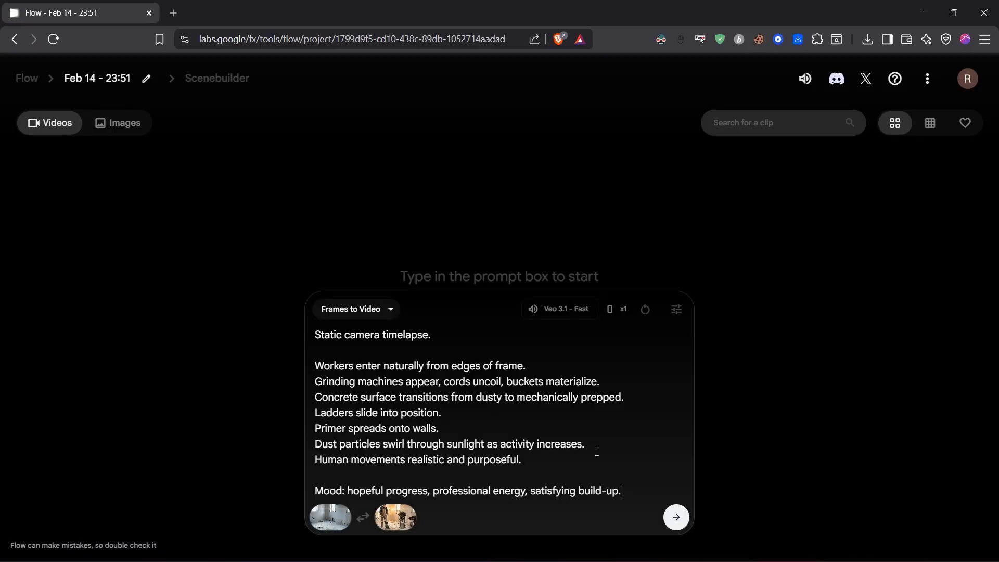
pyautogui.click(675, 518)
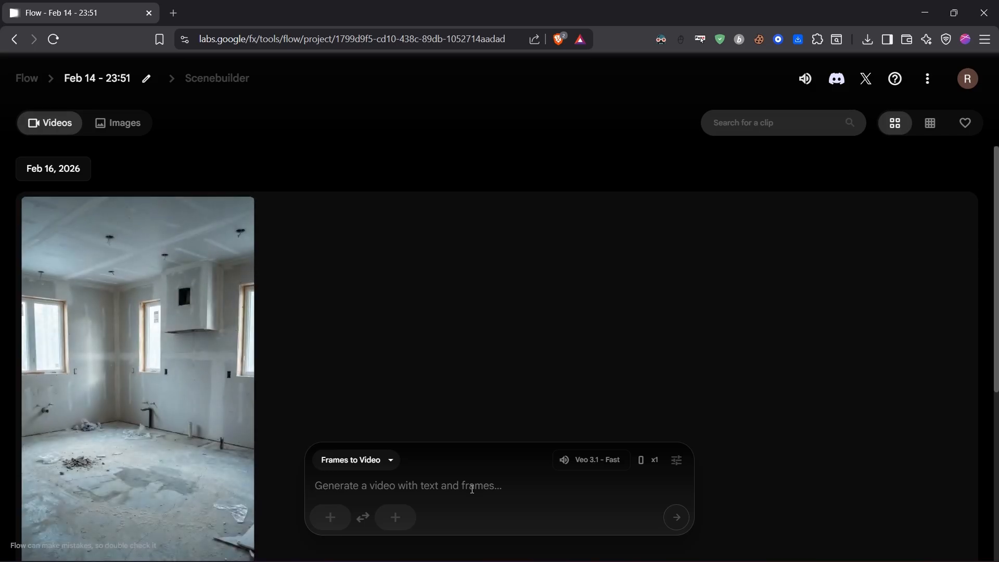
# Step: Set the mid-construction image as the start frame and the completed epoxy floor image as the end frame
pyautogui.click(340, 518)
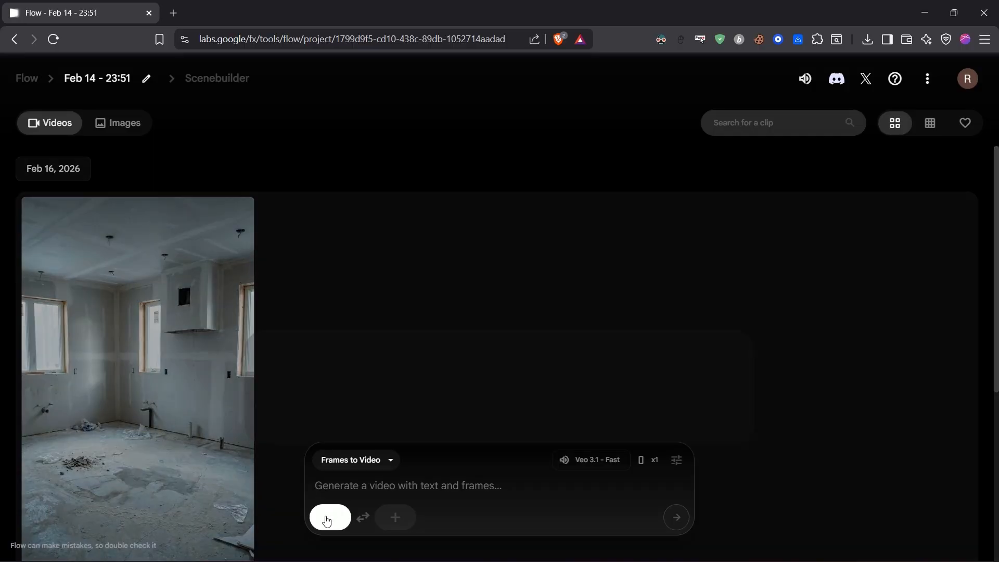
pyautogui.click(584, 388)
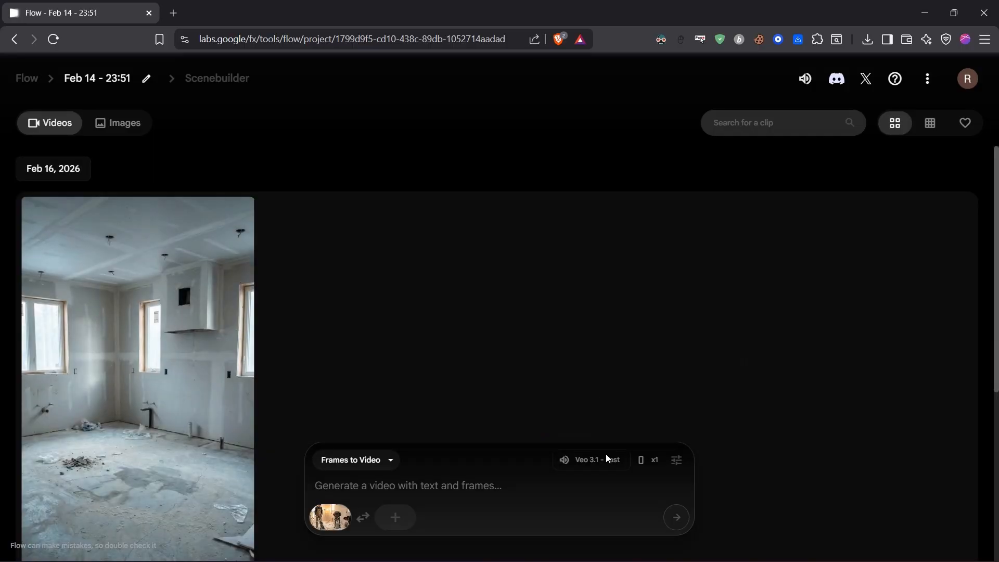
pyautogui.click(395, 517)
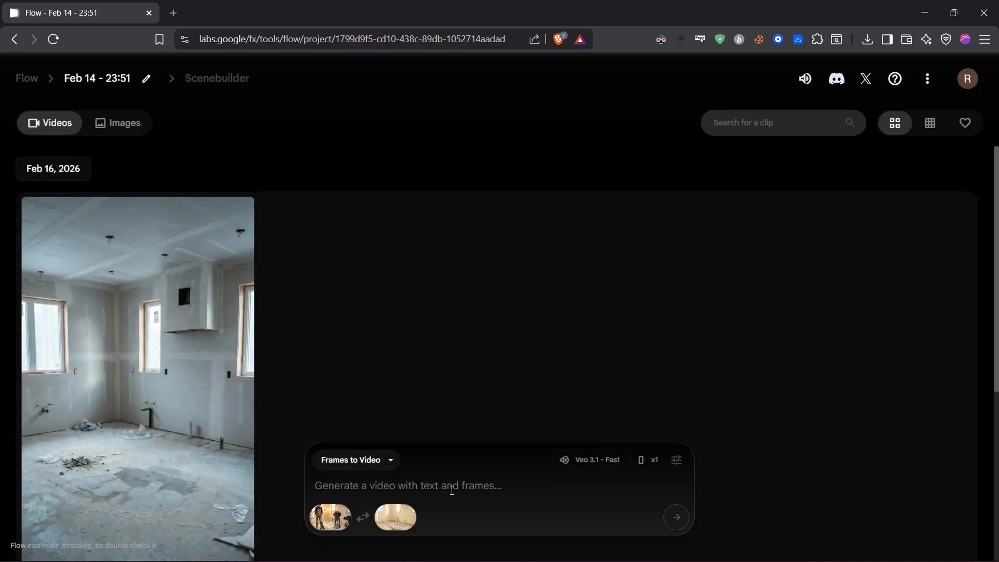
# Step: Generate the second video in Flow from ChatGPT's VIDEO PROMPT 2 — MID-CONSTRUCTION → COMPLETED EPOXY FLOOR
pyautogui.hotkey('alt', 'Tab')
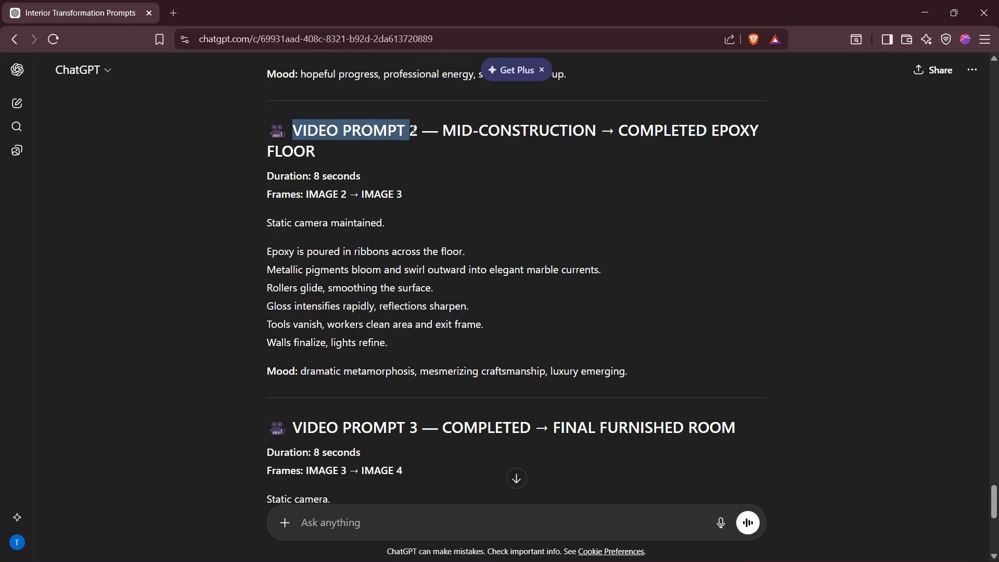
pyautogui.click(409, 131)
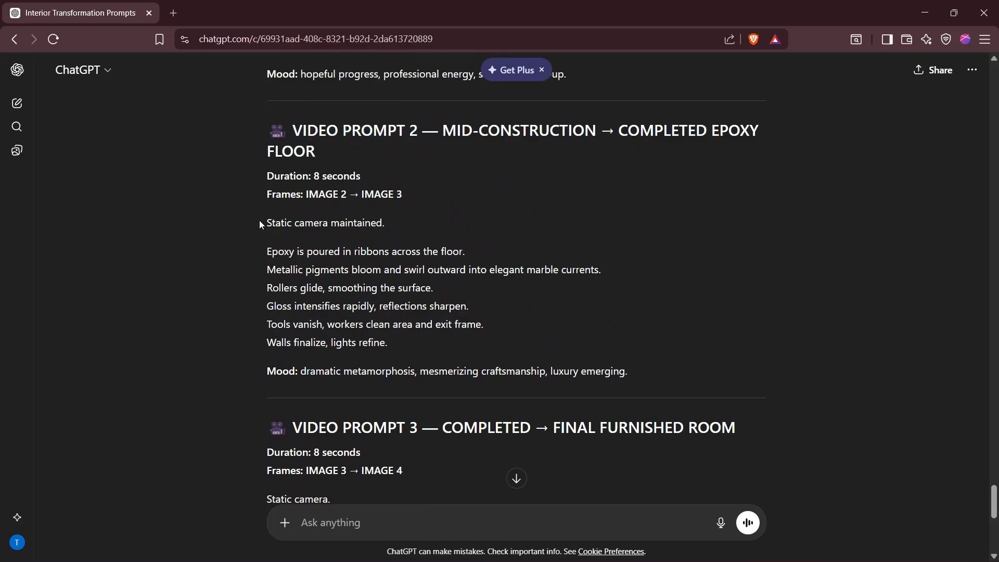
pyautogui.moveTo(259, 220); pyautogui.dragTo(680, 368)
pyautogui.hotkey('ctrl', 'c')
pyautogui.hotkey('alt', 'Tab')
pyautogui.hotkey('ctrl', 'v')
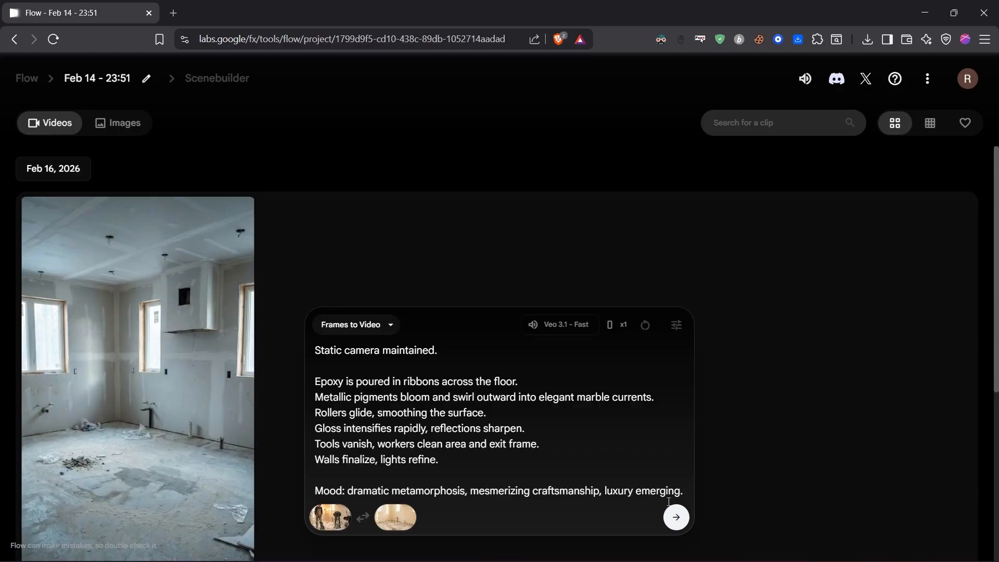
pyautogui.click(681, 518)
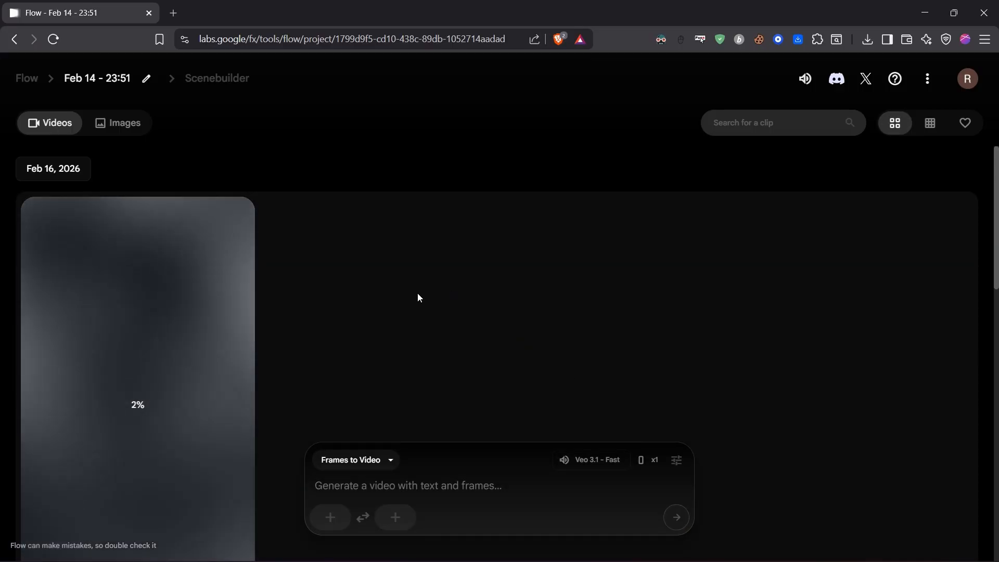
# Step: Set the completed epoxy floor image as the start frame and the furnished kitchen image as the end frame
pyautogui.click(337, 518)
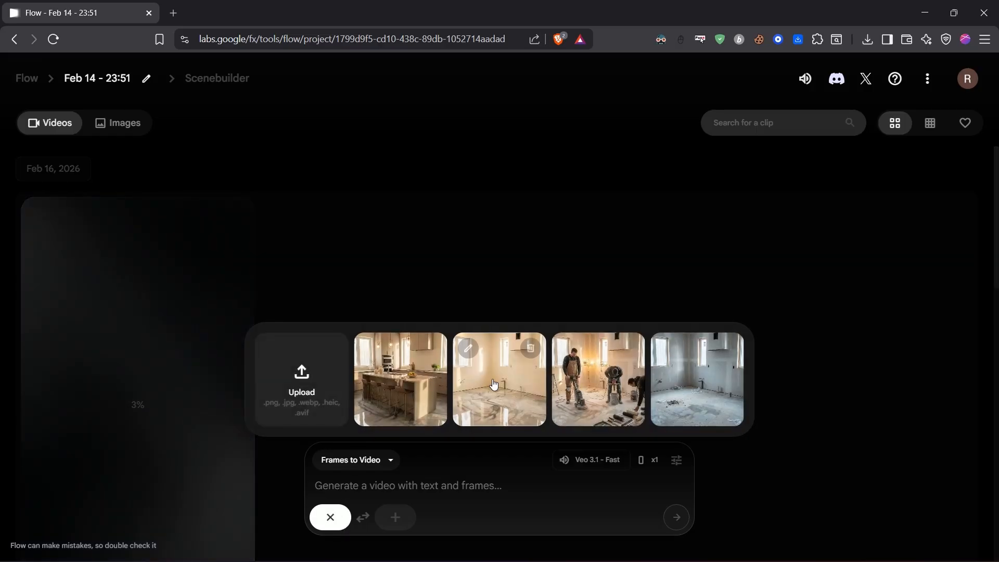
pyautogui.click(494, 405)
pyautogui.click(405, 515)
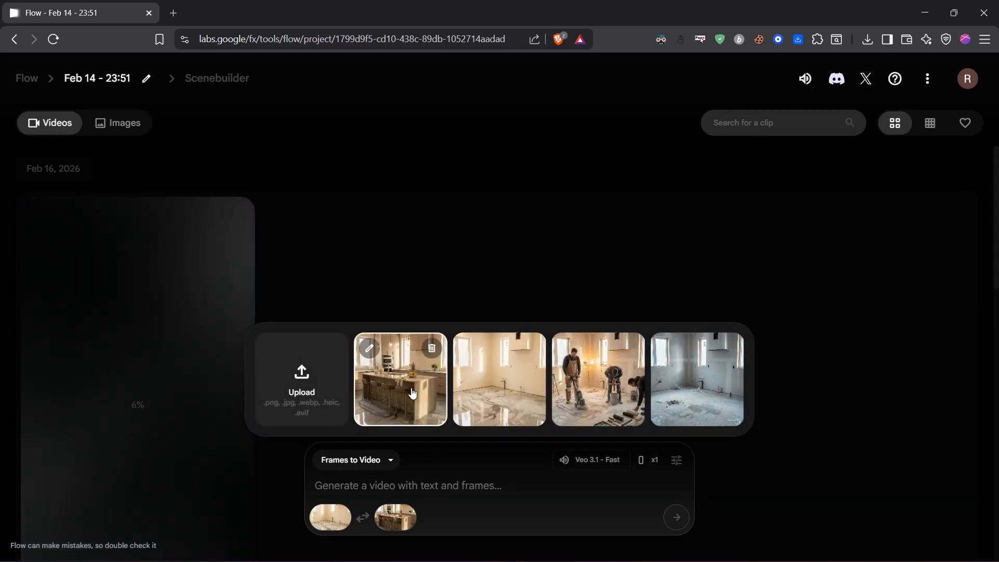
pyautogui.click(412, 394)
# Step: Generate the third video in Flow from ChatGPT's VIDEO PROMPT 3 — COMPLETED → FINAL FURNISHED ROOM
pyautogui.hotkey('alt', 'Tab')
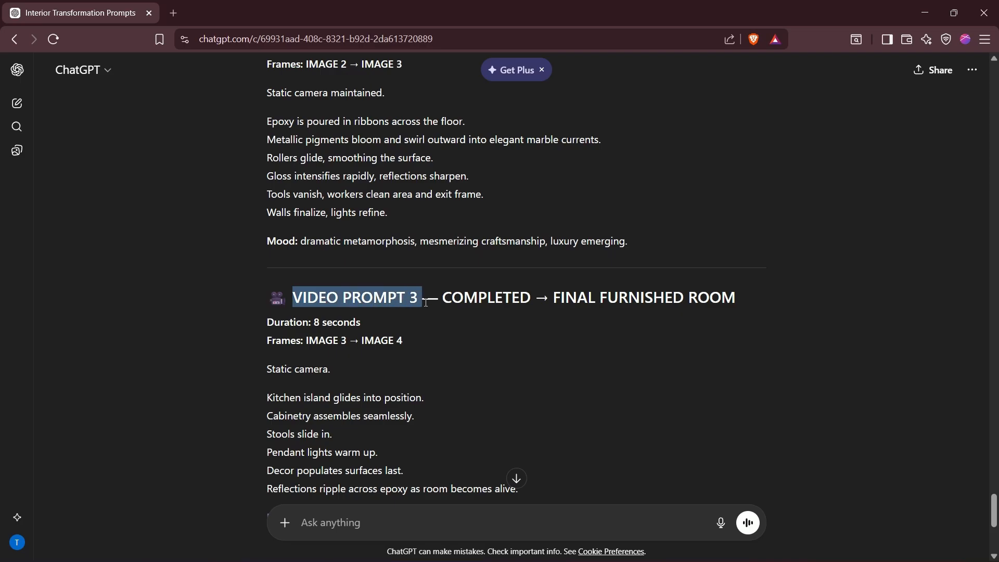
pyautogui.click(407, 351)
pyautogui.scroll(-3, 407, 350)
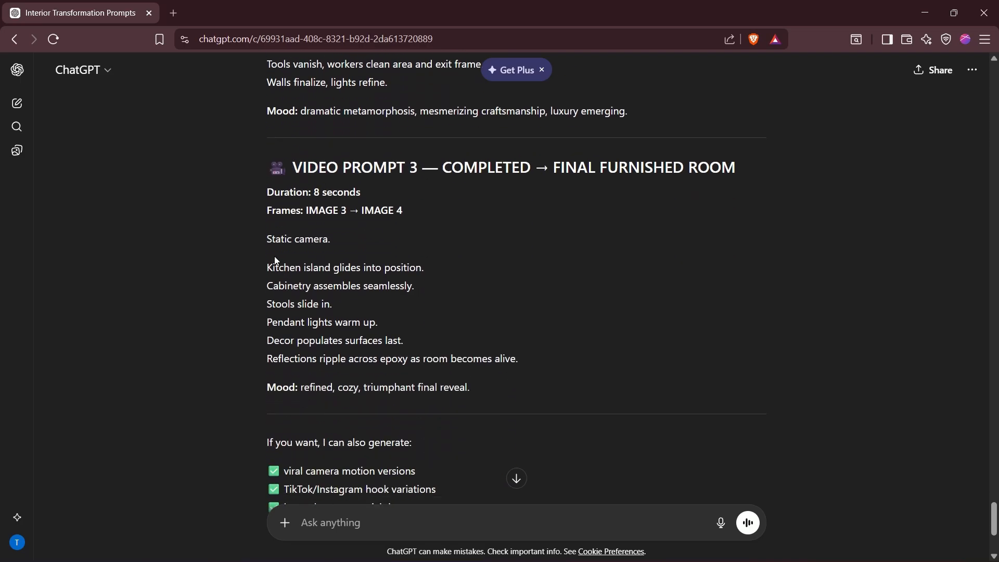
pyautogui.moveTo(324, 270); pyautogui.dragTo(529, 392)
pyautogui.hotkey('ctrl', 'c')
pyautogui.hotkey('alt', 'Tab')
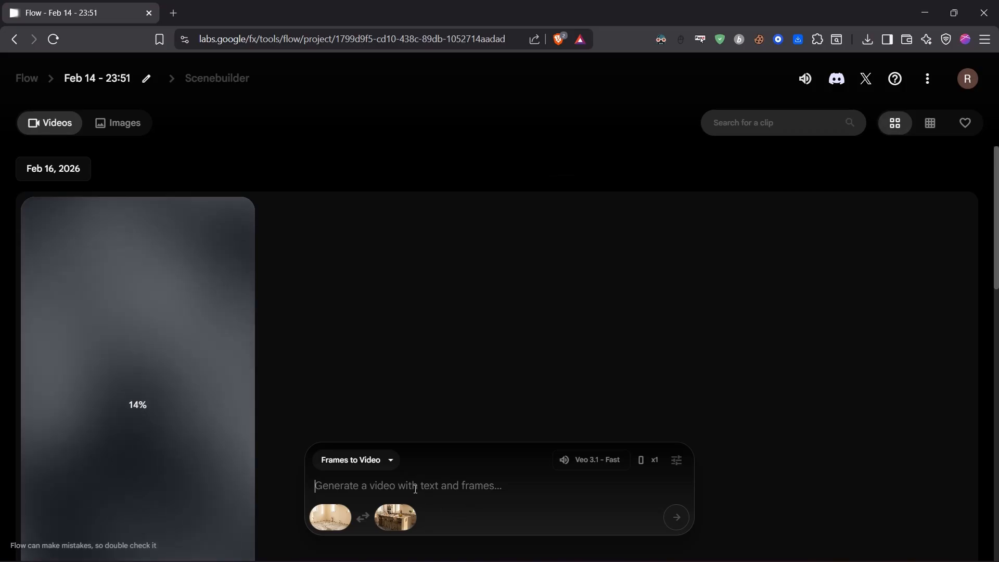
pyautogui.click(417, 488)
pyautogui.hotkey('ctrl', 'v')
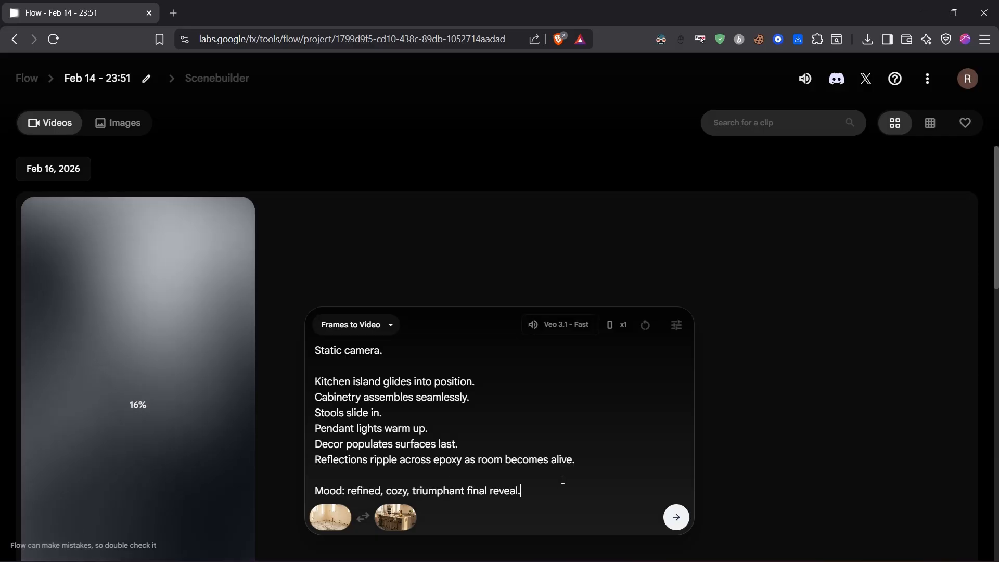
pyautogui.click(669, 520)
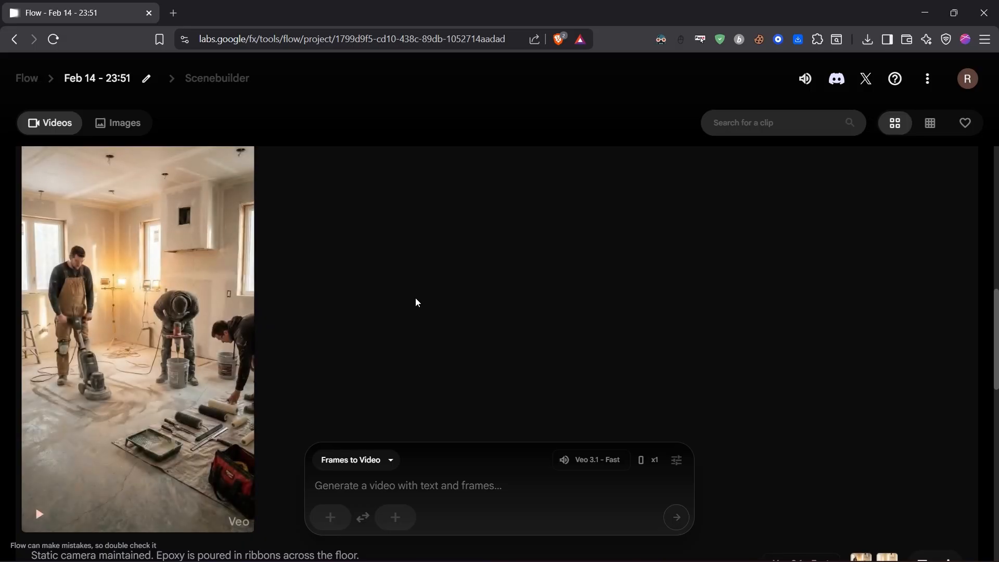
# Step: Review the three generated clips in renovation order, from the empty room to the furnished kitchen
pyautogui.scroll(10, 415, 298)
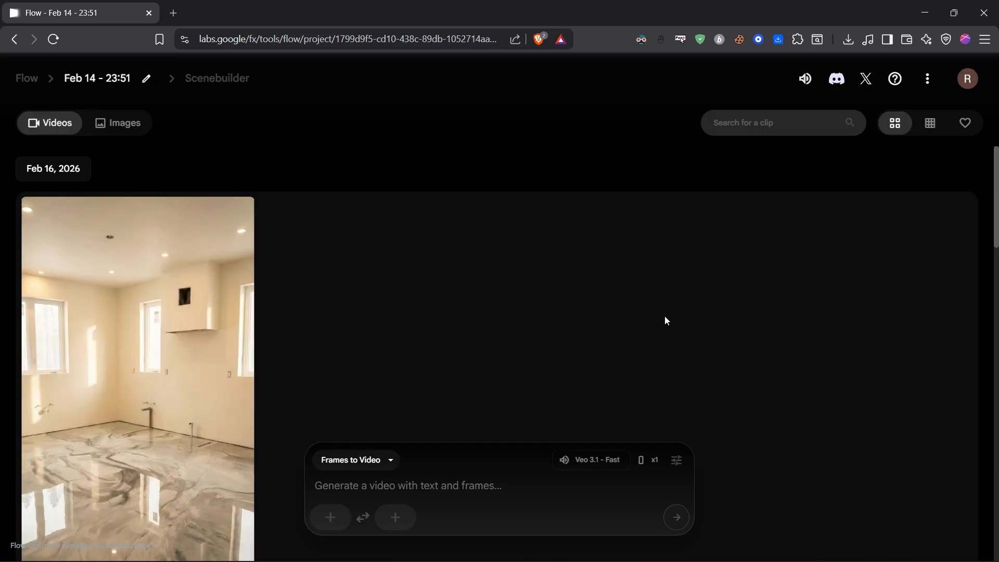
pyautogui.scroll(-10, 664, 316)
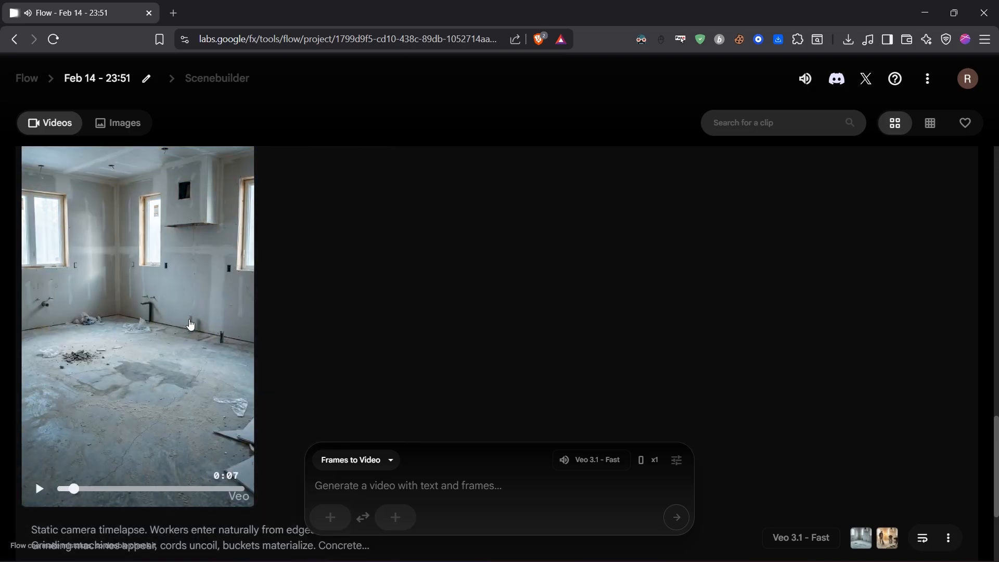
pyautogui.scroll(8, 190, 324)
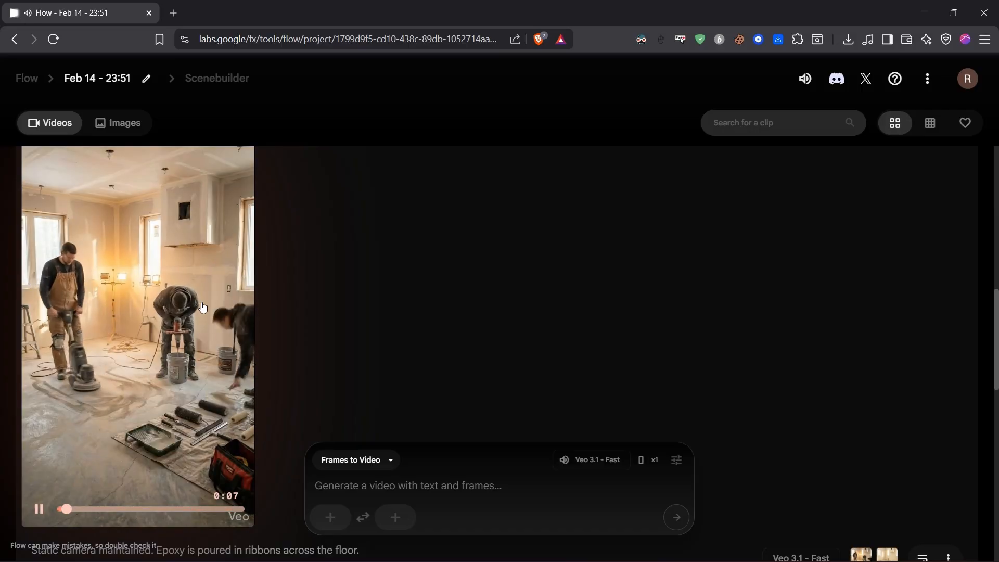
pyautogui.scroll(5, 203, 307)
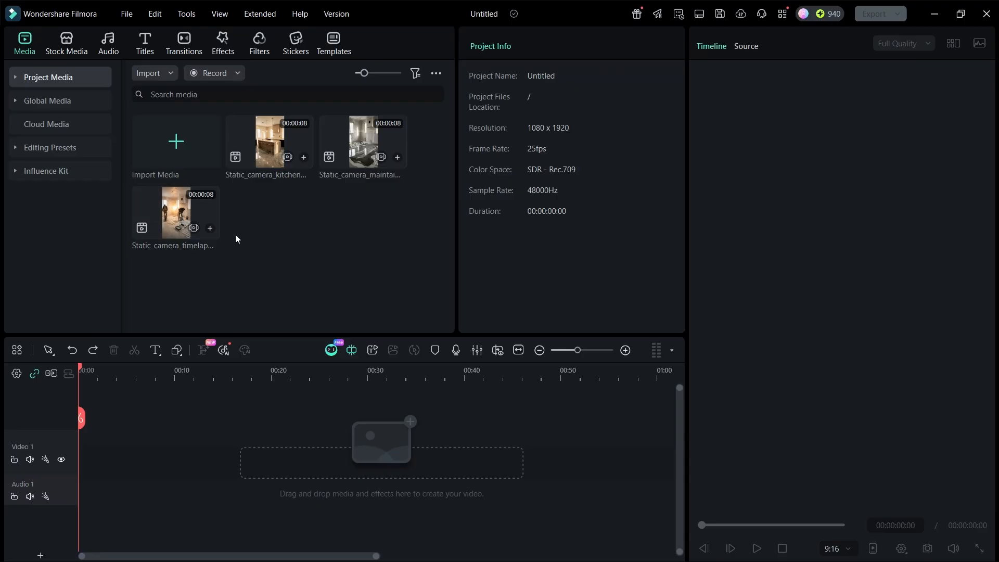
# Step: In Wondershare Filmora, place the construction timelapse, epoxy floor and furnished kitchen clips consecutively on Video 1 and play the sequence full screen
pyautogui.moveTo(193, 210); pyautogui.dragTo(41, 465)
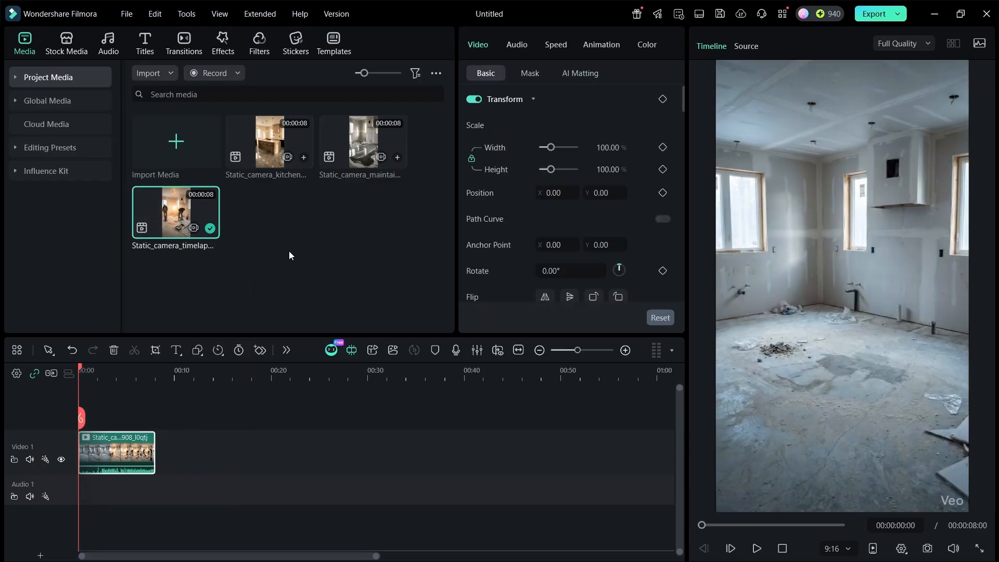
pyautogui.moveTo(352, 161); pyautogui.dragTo(159, 458)
pyautogui.moveTo(270, 155); pyautogui.dragTo(233, 459)
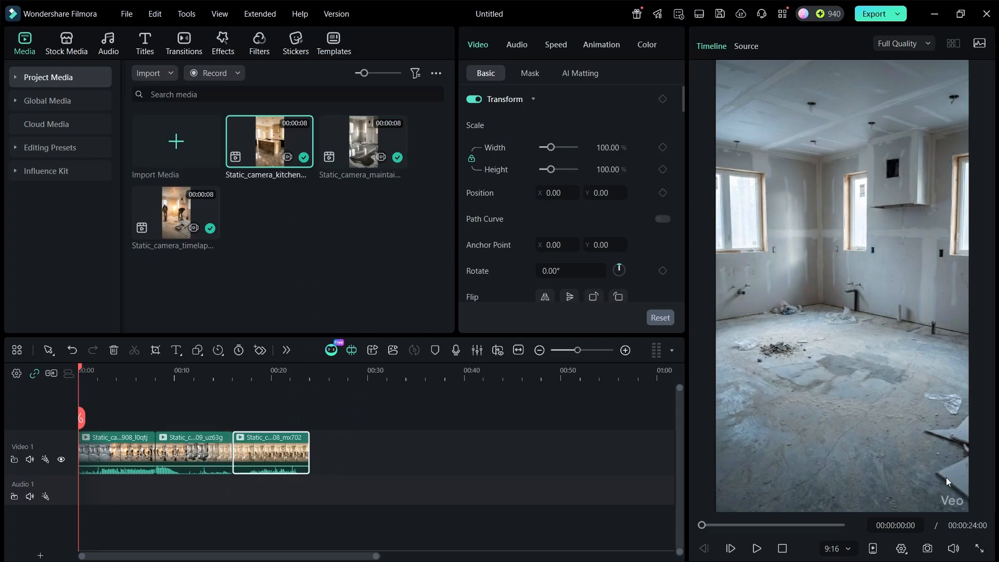
pyautogui.click(983, 548)
pyautogui.press('space')
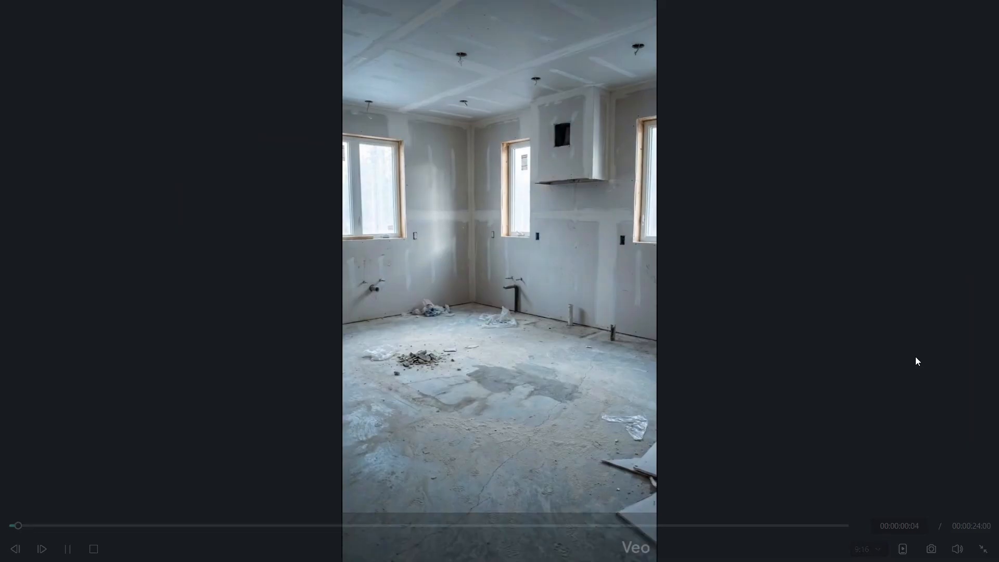